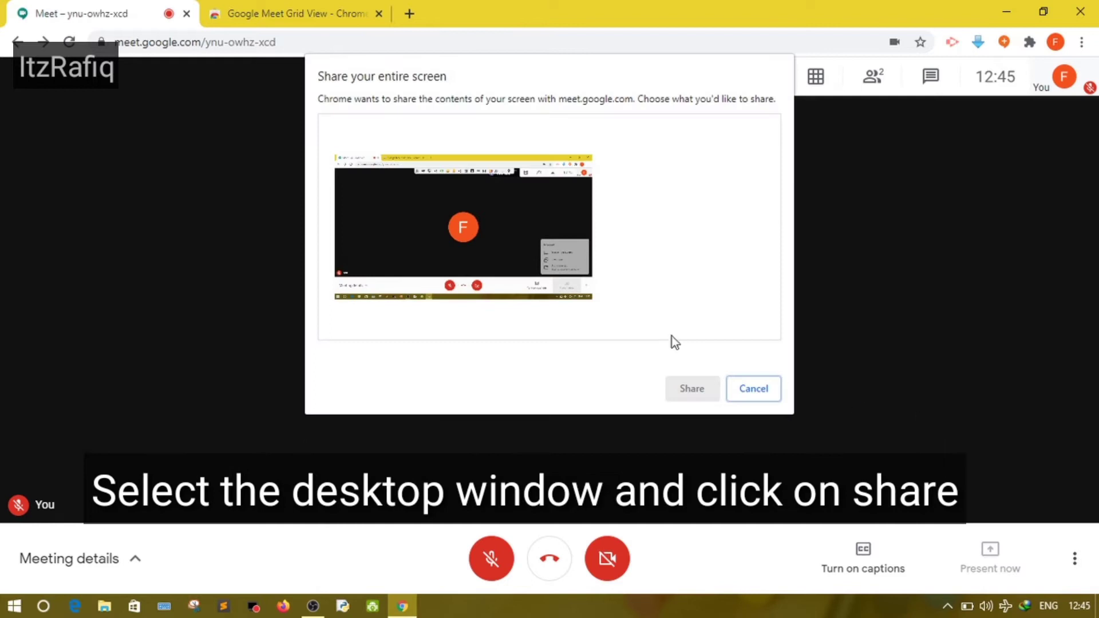
# Share the entire screen with the meeting and open the Extra Questions document from the desktop at 140% zoom.
pyautogui.click(515, 276)
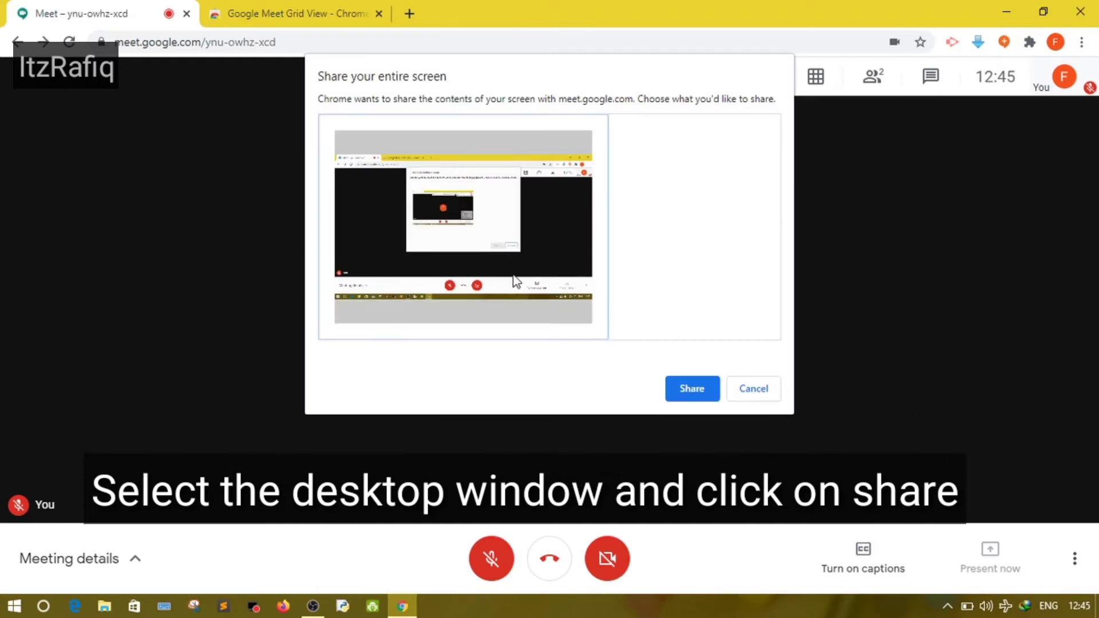
pyautogui.click(703, 398)
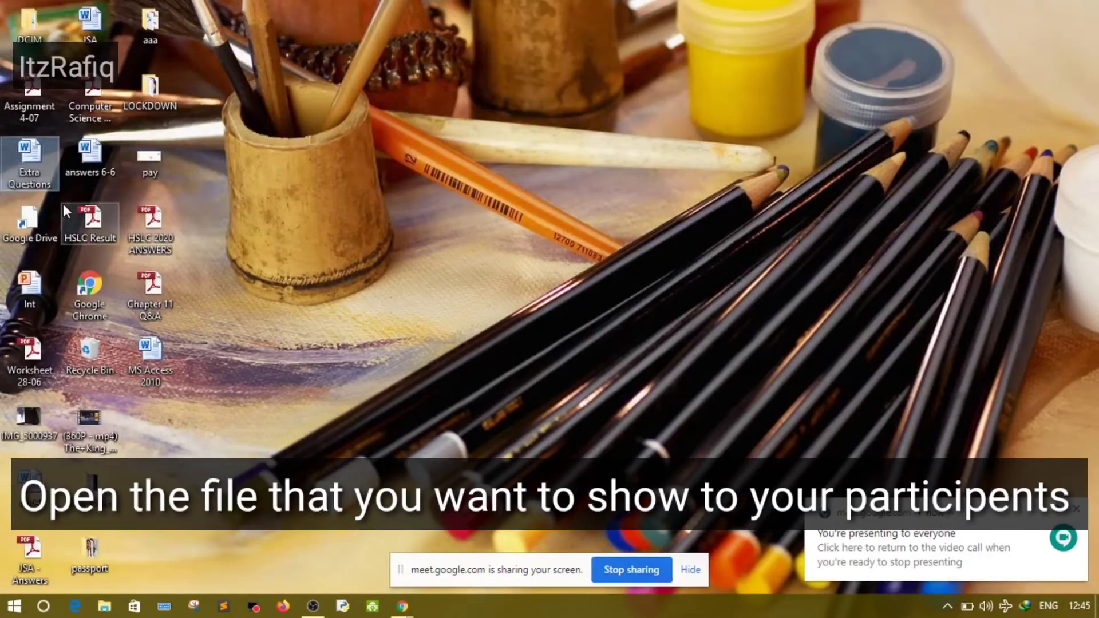
pyautogui.doubleClick(20, 152)
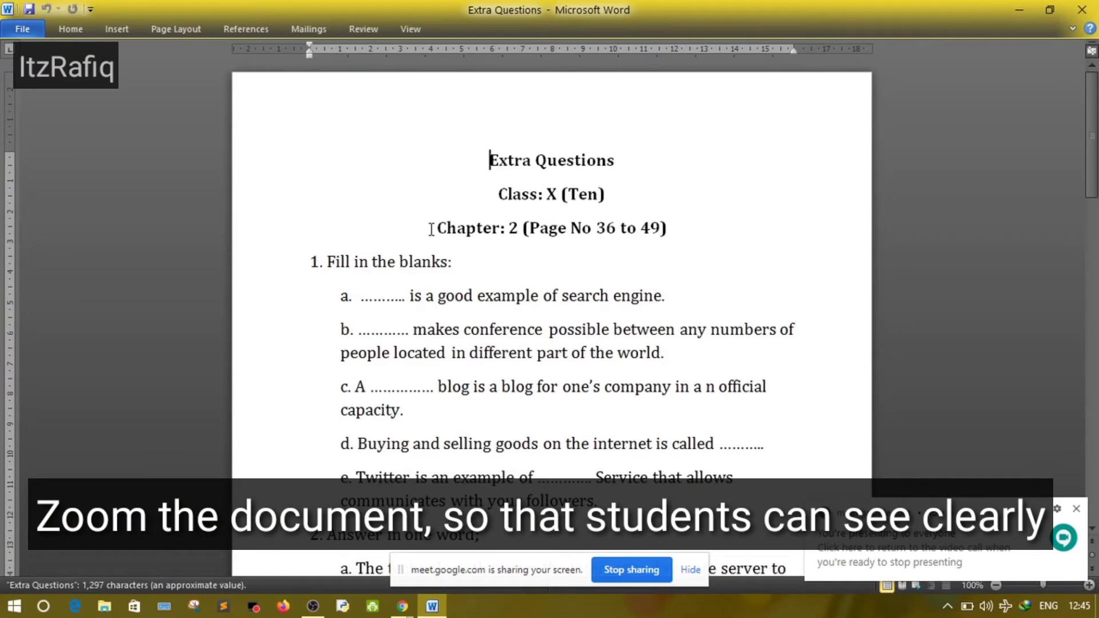
pyautogui.keyDown('ctrl'); pyautogui.scroll(4, 432, 229); pyautogui.keyUp('ctrl')
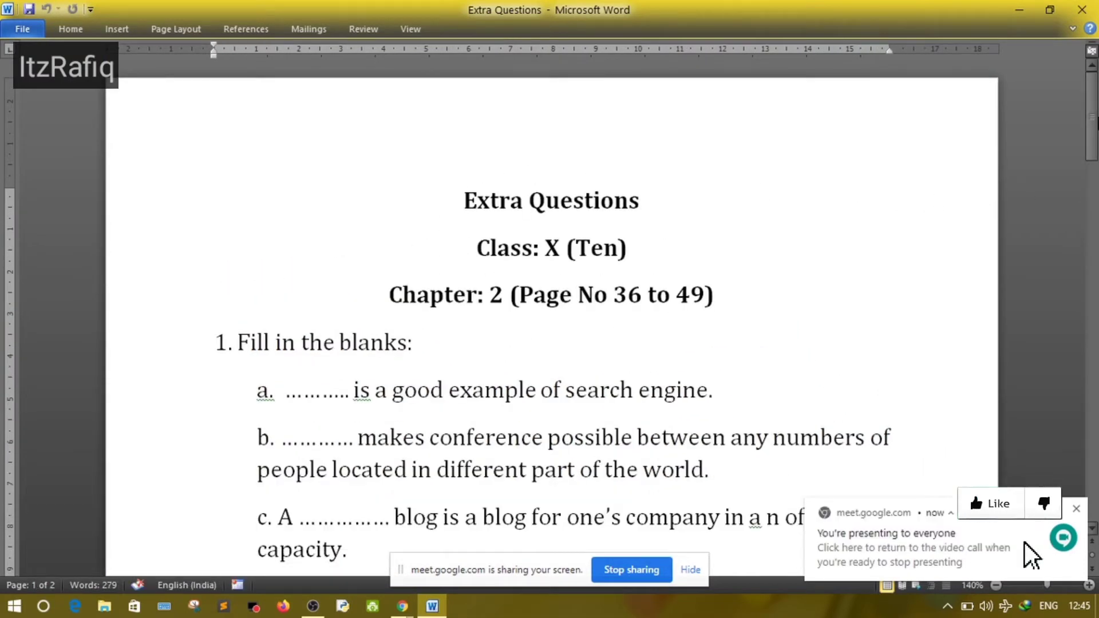
# Show page 2 of the document, select the DOS command question and the "Define TELNET?" line in turn, and close the document.
pyautogui.moveTo(1094, 123); pyautogui.dragTo(1094, 277)
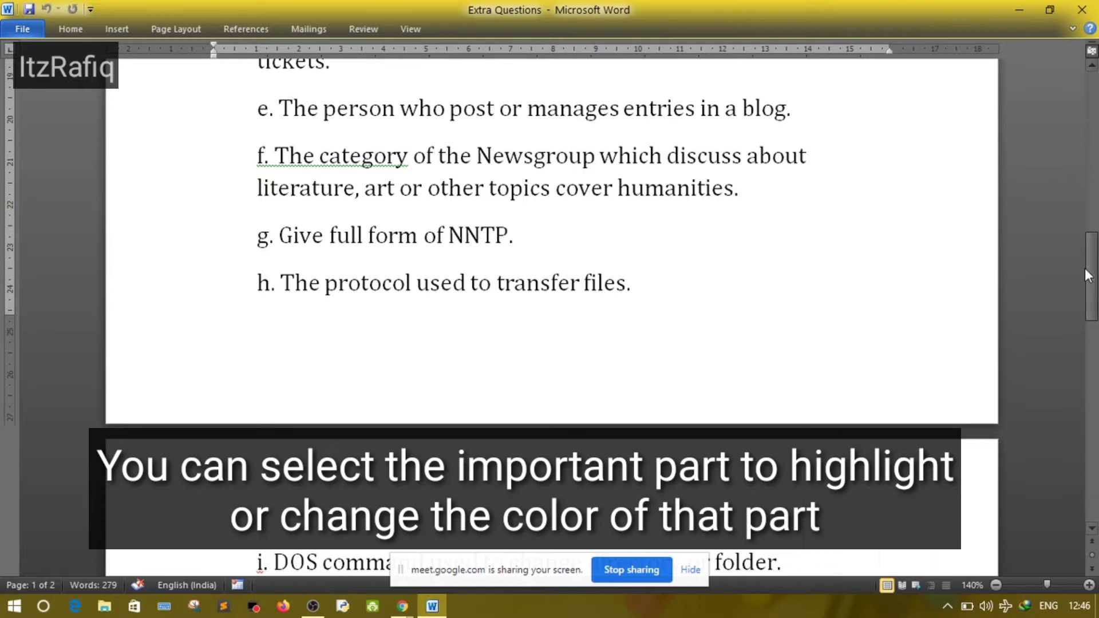
pyautogui.moveTo(1094, 278); pyautogui.dragTo(1093, 343)
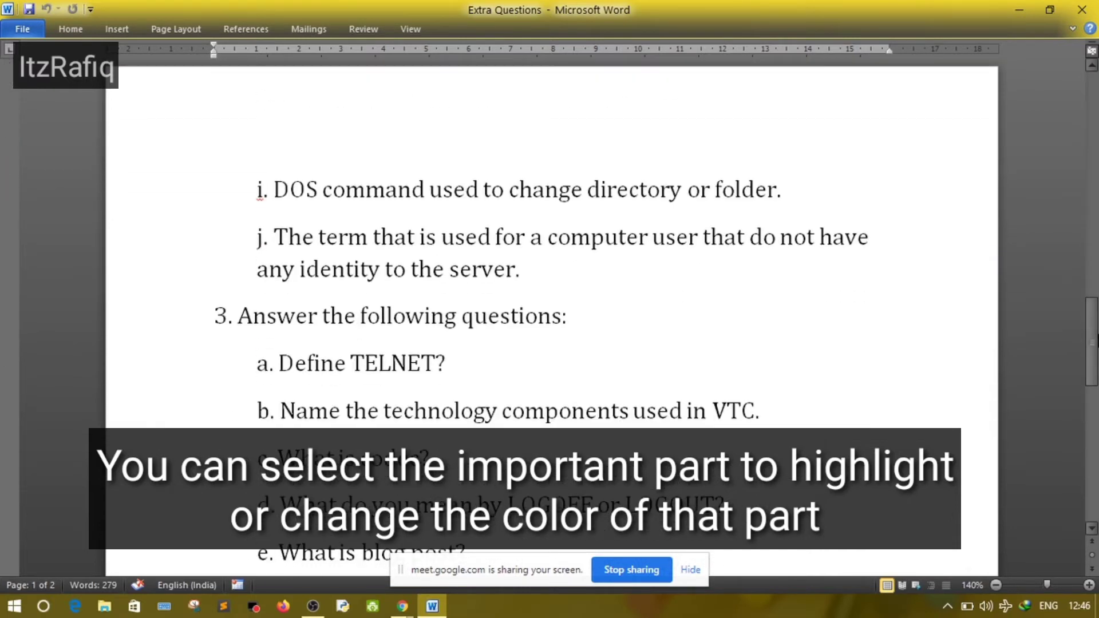
pyautogui.moveTo(280, 189); pyautogui.dragTo(778, 172)
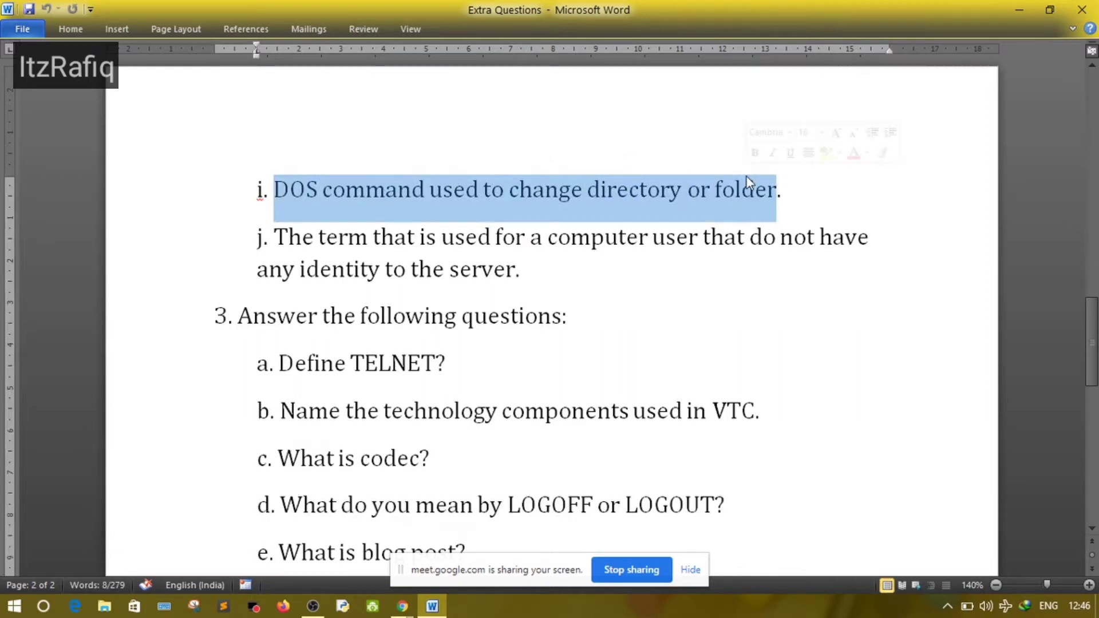
pyautogui.tripleClick(408, 364)
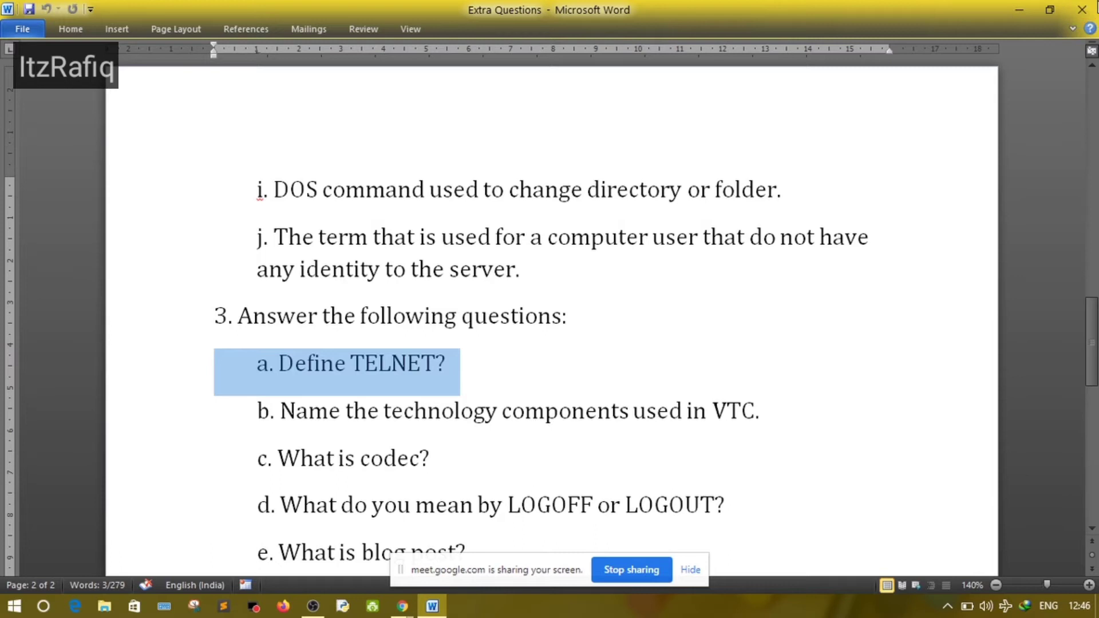
pyautogui.click(1097, 7)
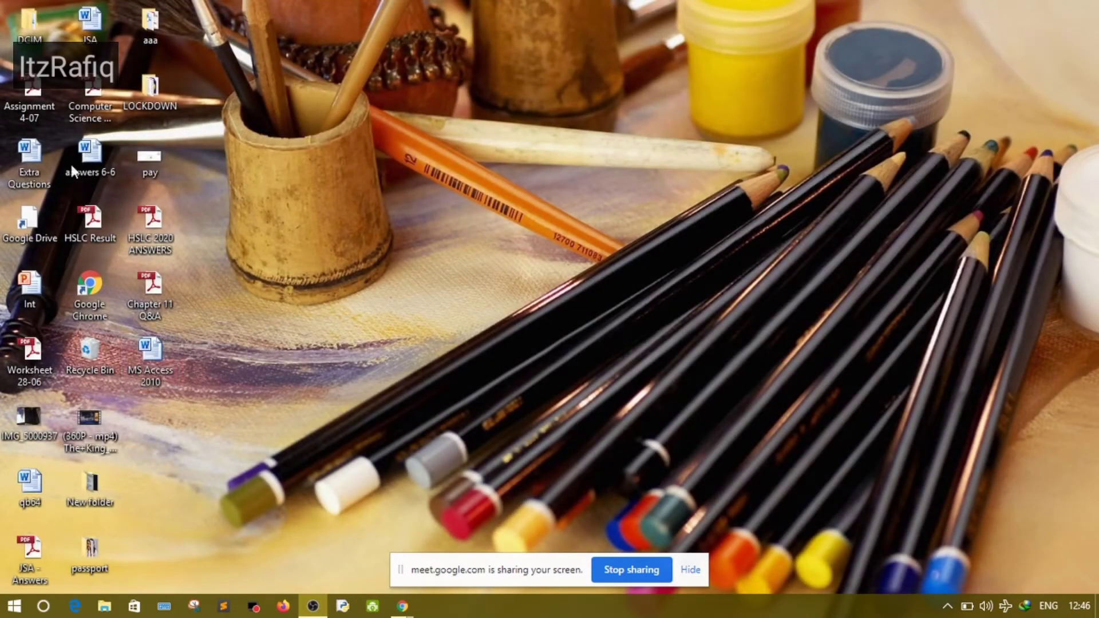
# Open the 6presentation PowerPoint file from the LOCKDOWN folder on the desktop.
pyautogui.doubleClick(156, 105)
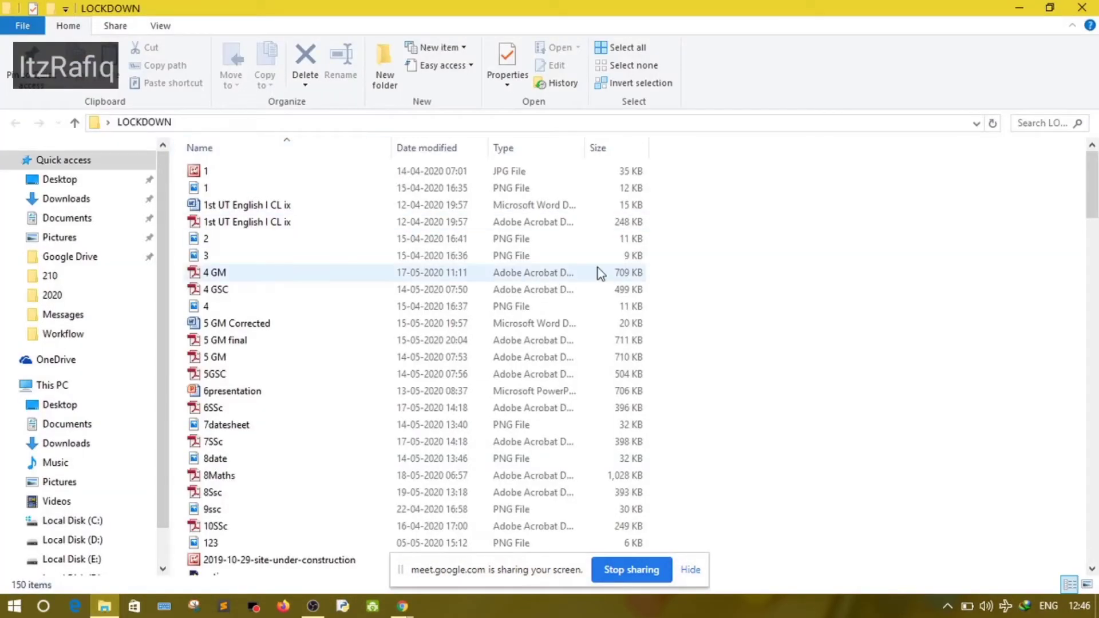
pyautogui.moveTo(1096, 189); pyautogui.dragTo(1097, 215)
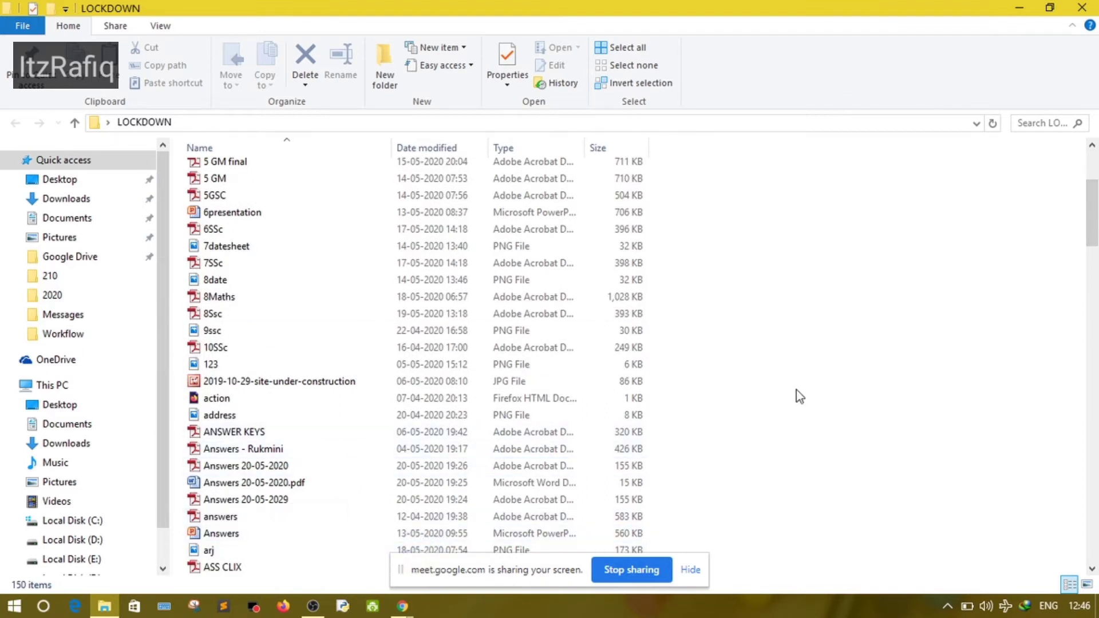
pyautogui.doubleClick(556, 219)
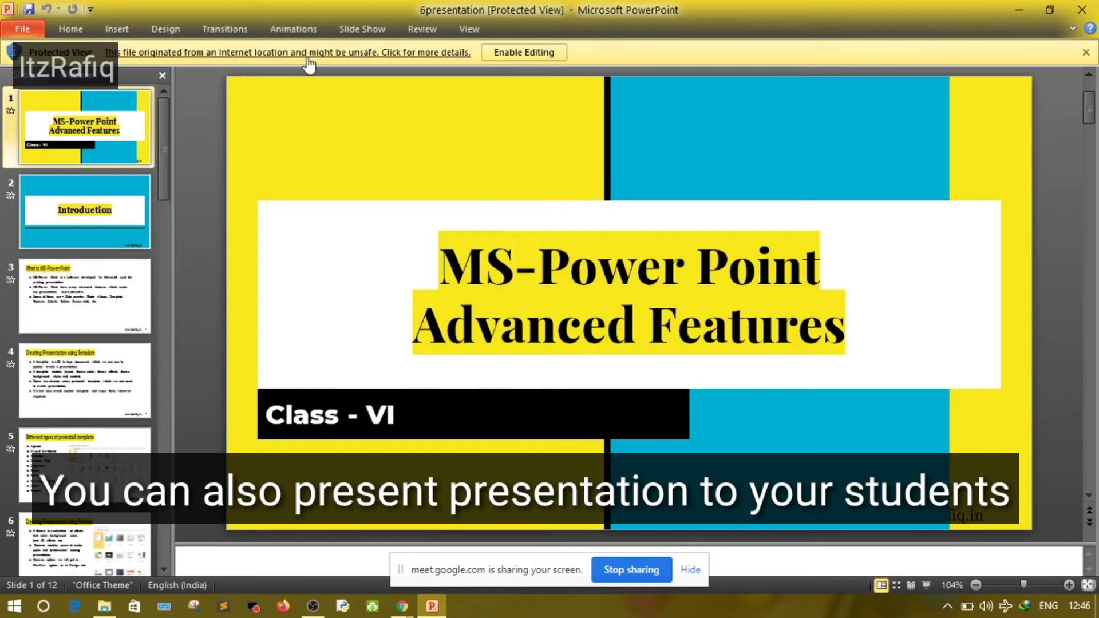
# Run the slide show from the first slide and advance through it to the "Different types of preinstall template" slide.
pyautogui.click(371, 29)
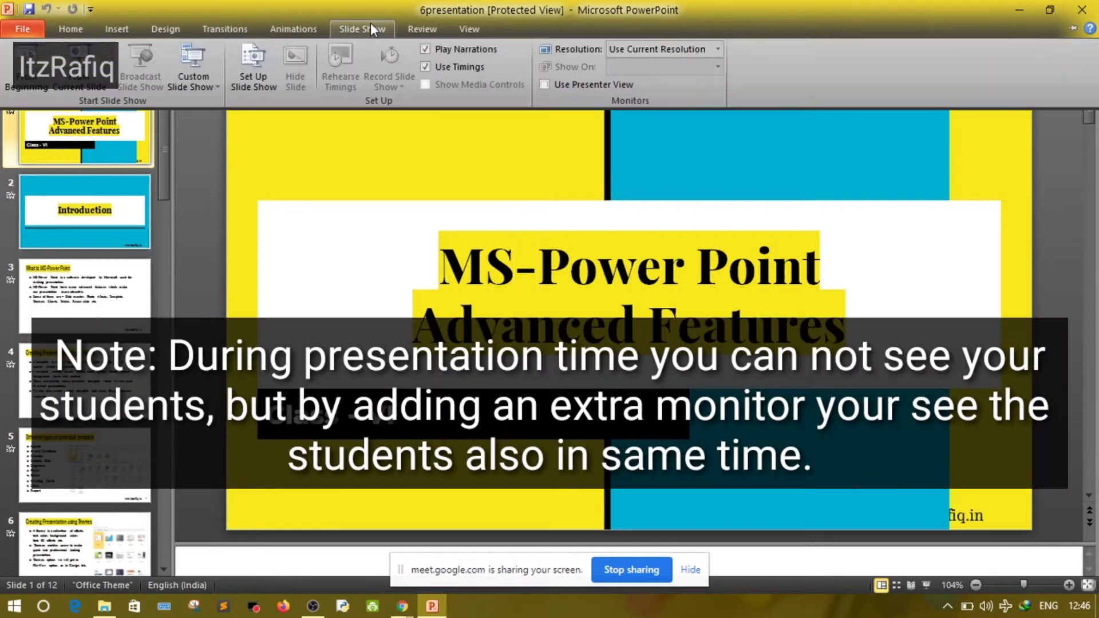
pyautogui.press('F5')
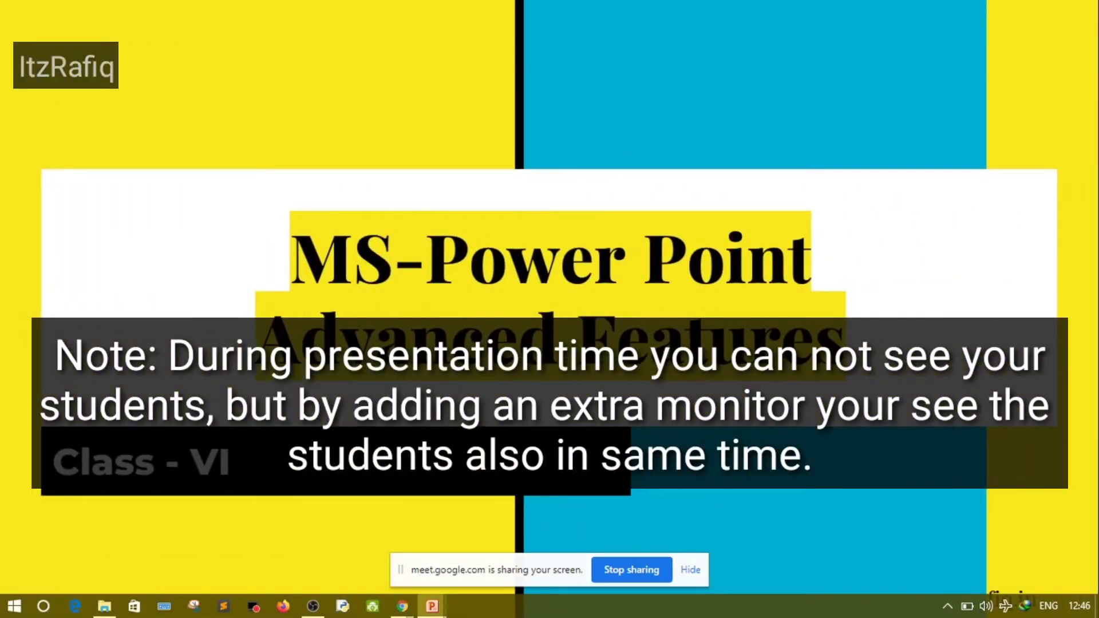
pyautogui.press('Right')
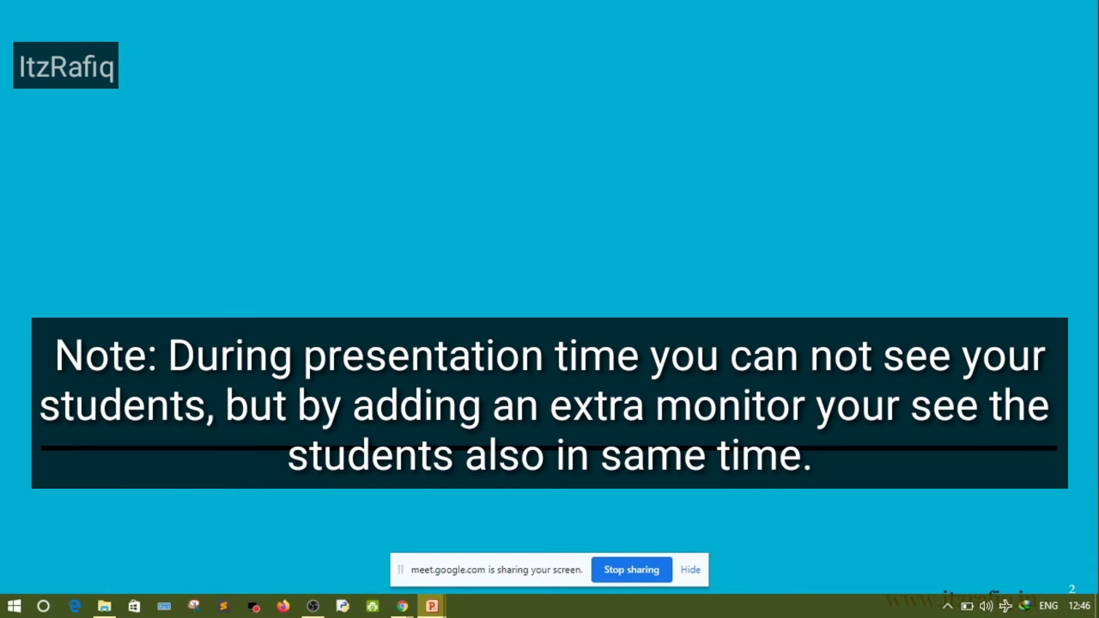
pyautogui.press('Right')
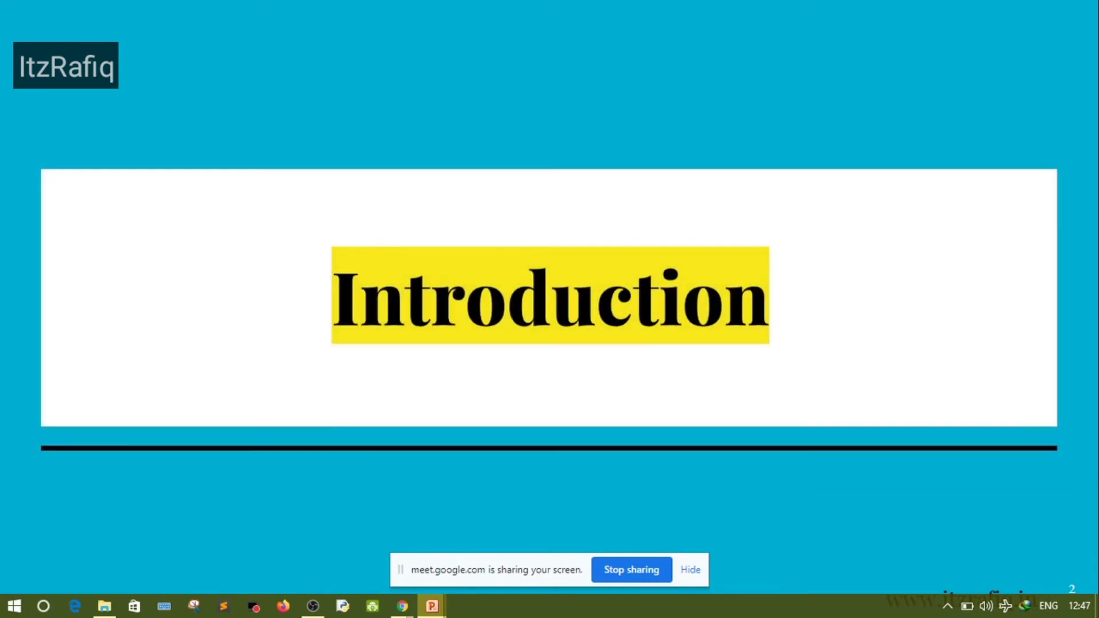
pyautogui.press('Right')
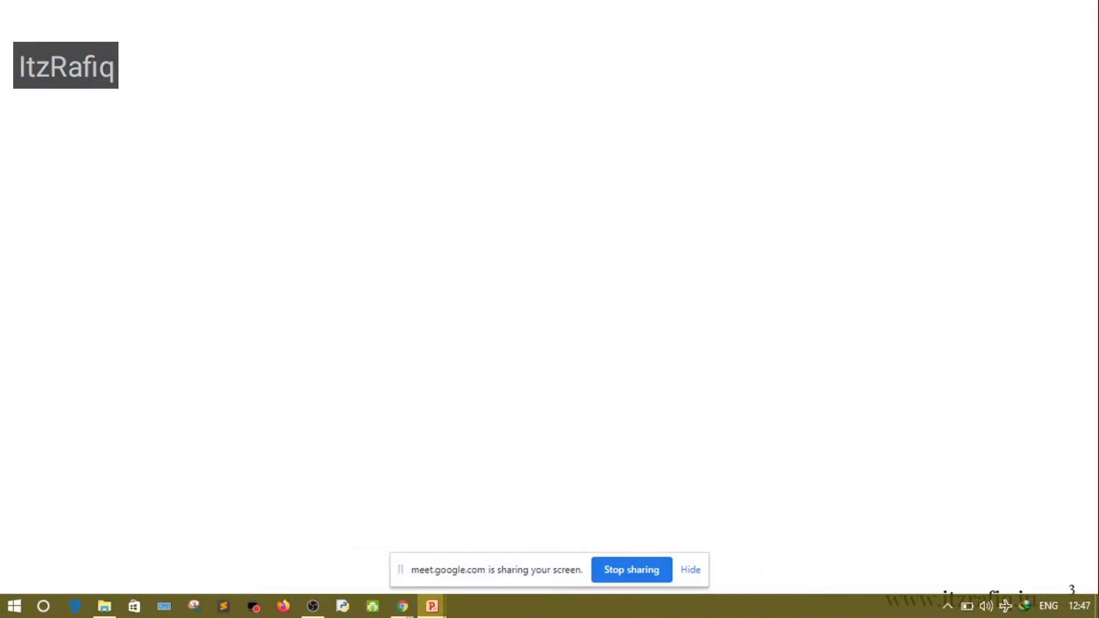
pyautogui.press('Right')
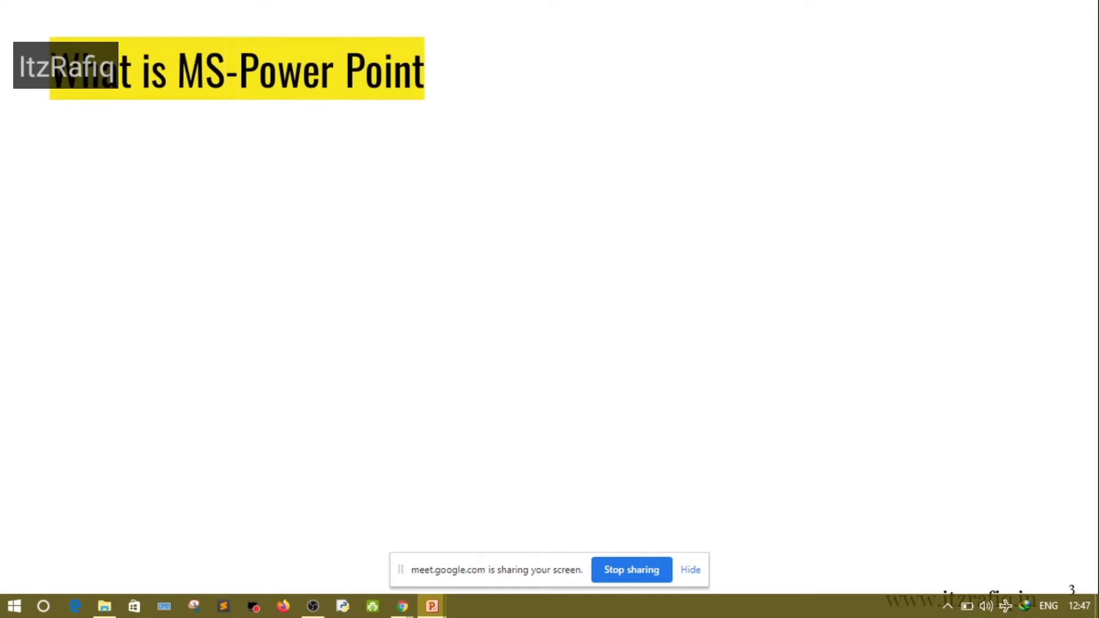
pyautogui.press('Right')
pyautogui.press('Right')
pyautogui.press('Right')
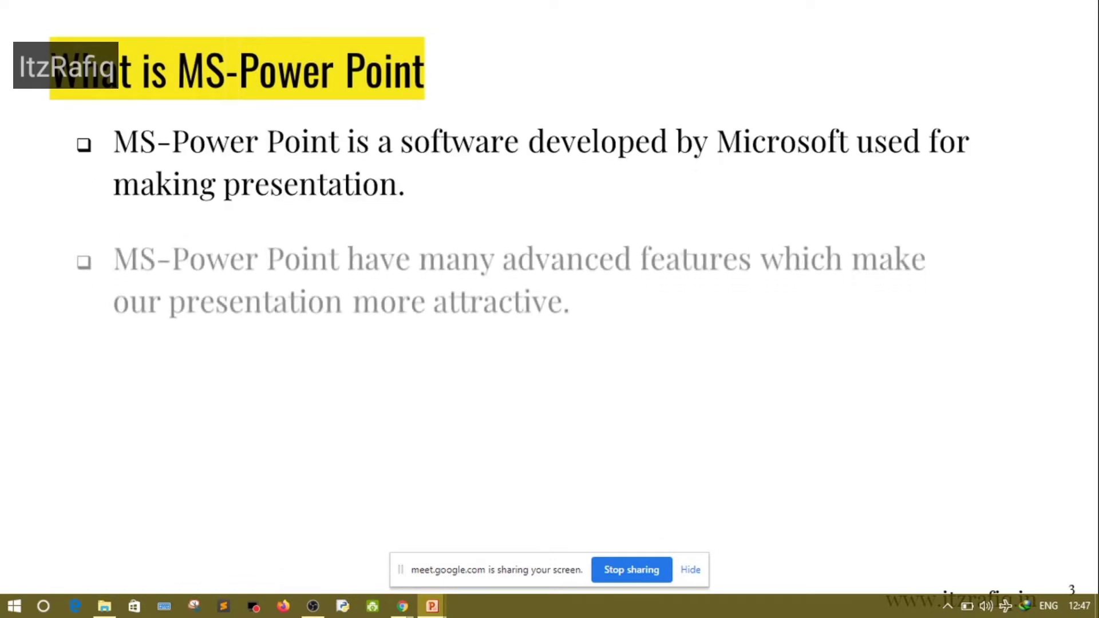
pyautogui.press('Right')
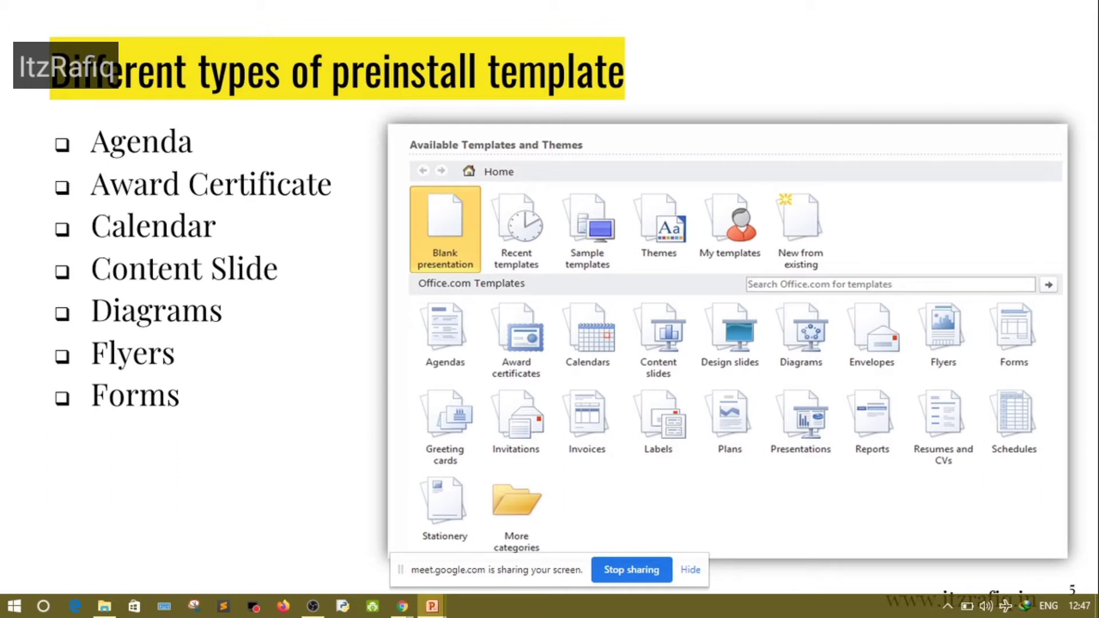
# End the slide show and close both the presentation and the LOCKDOWN folder.
pyautogui.press('Escape')
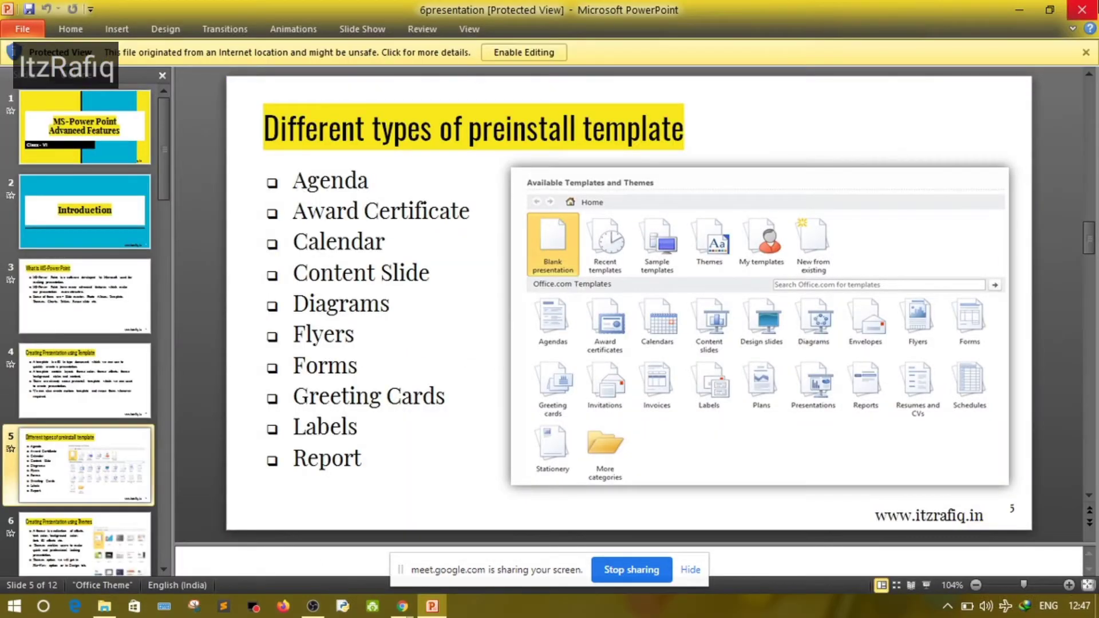
pyautogui.click(1082, 9)
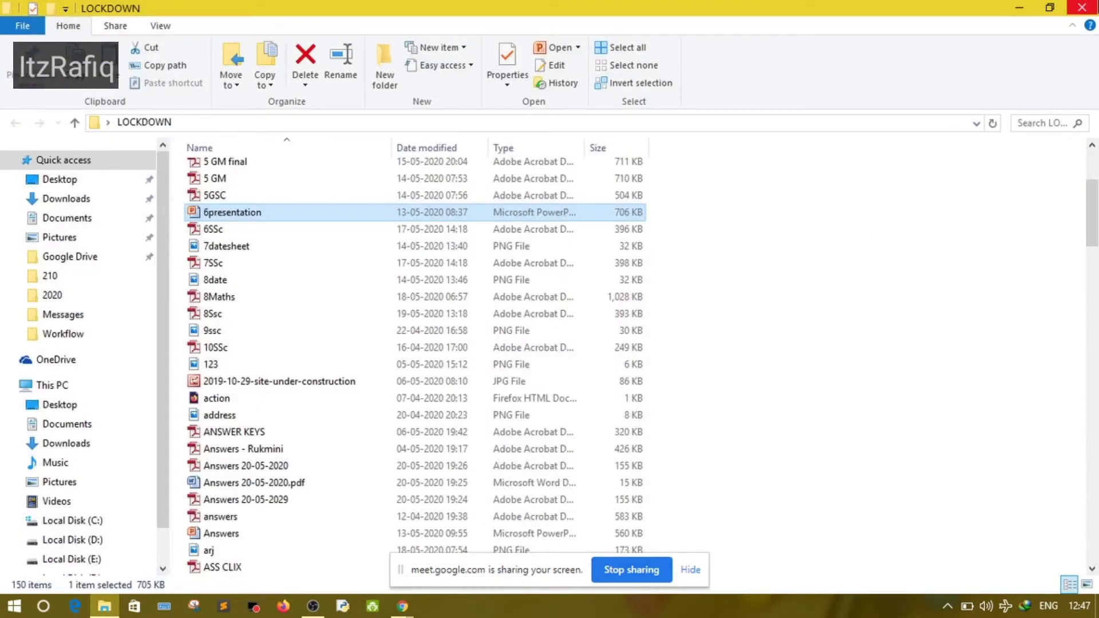
pyautogui.click(1082, 8)
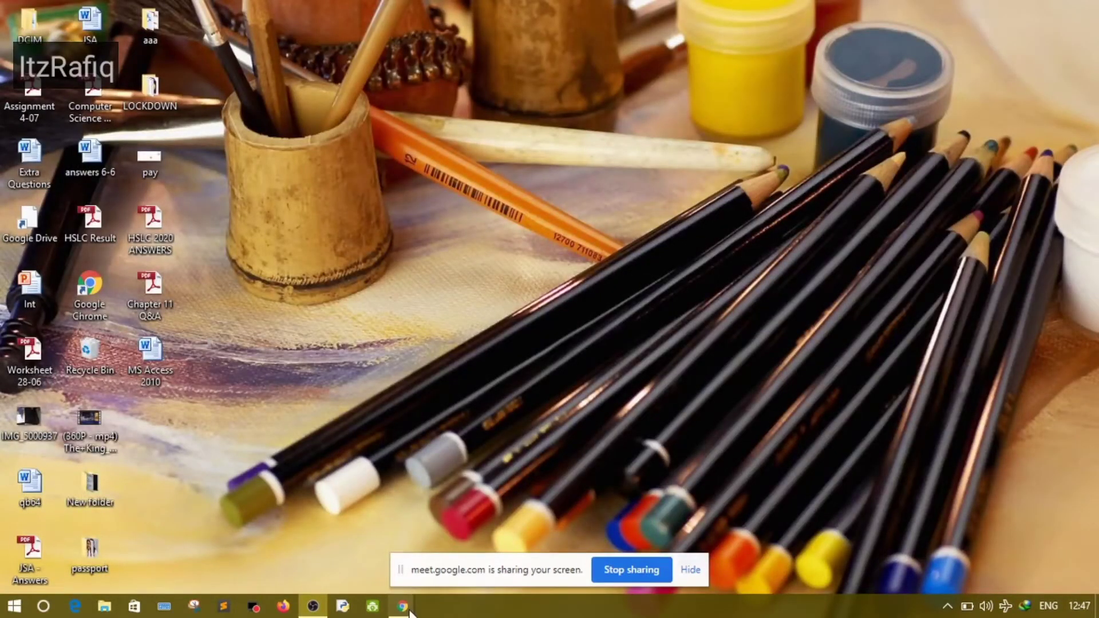
# Switch back to the Google Meet call in Chrome and stop sharing the screen.
pyautogui.moveTo(405, 608)
pyautogui.click(367, 575)
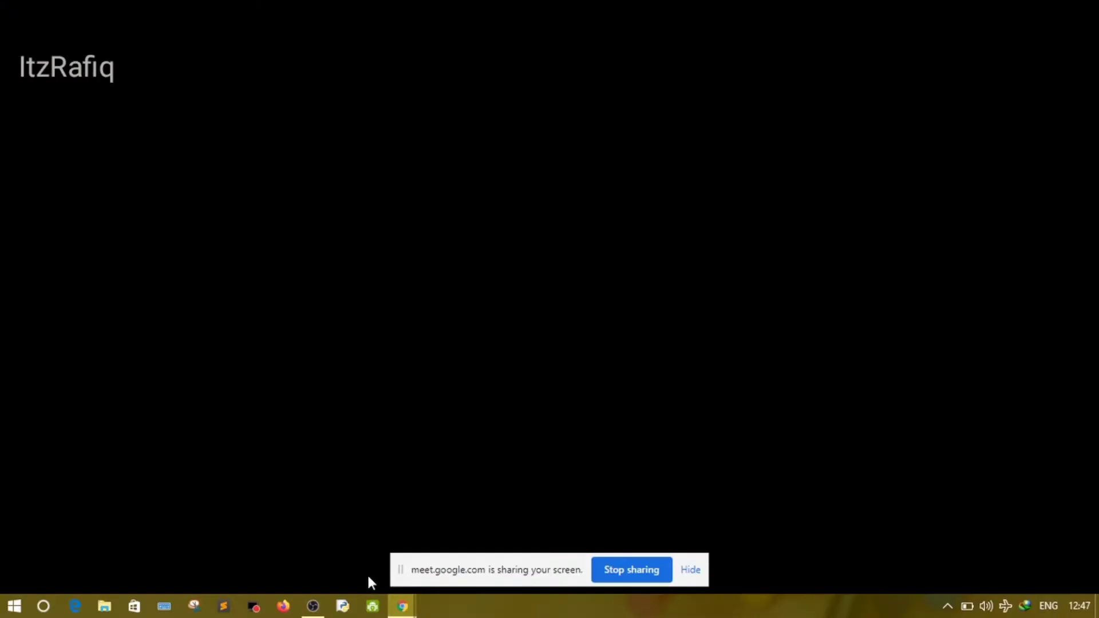
pyautogui.click(628, 569)
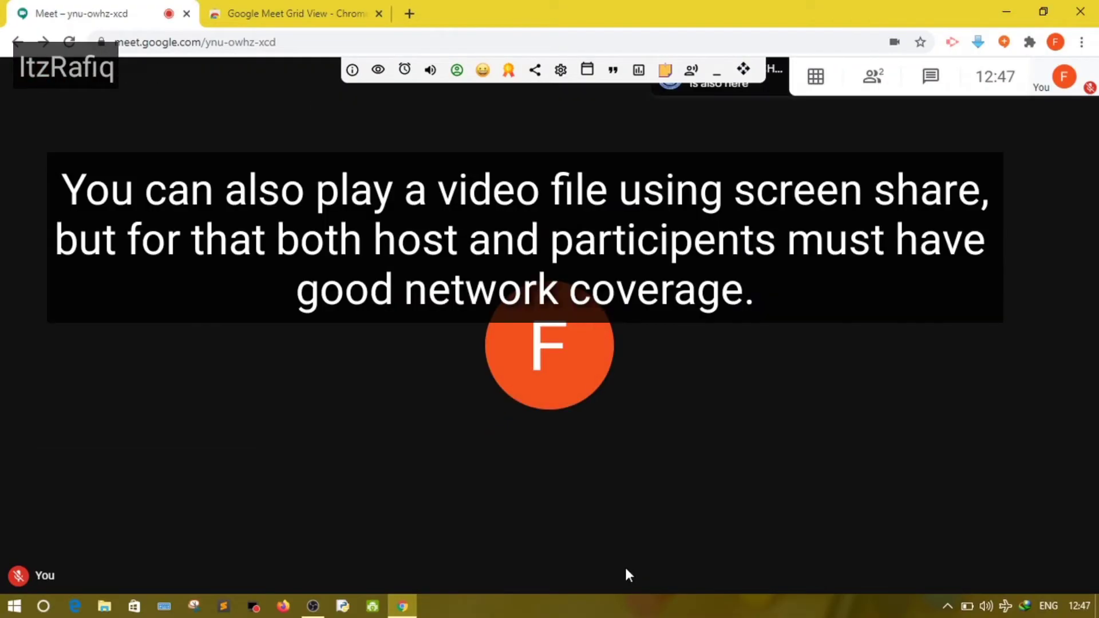
# Present the entire screen to the meeting again.
pyautogui.moveTo(717, 528)
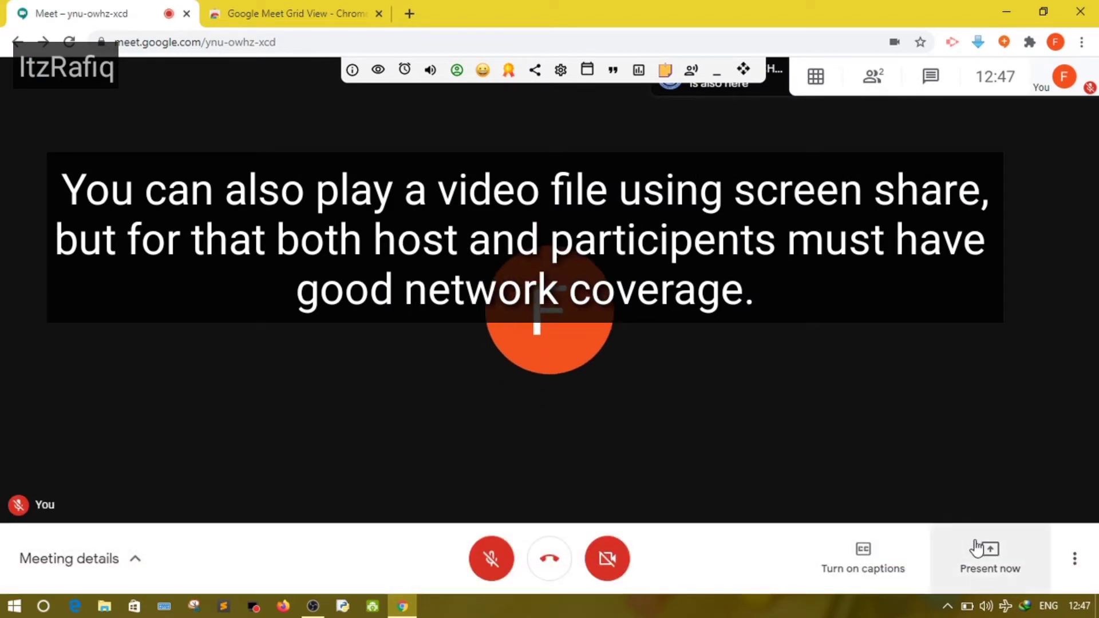
pyautogui.click(994, 559)
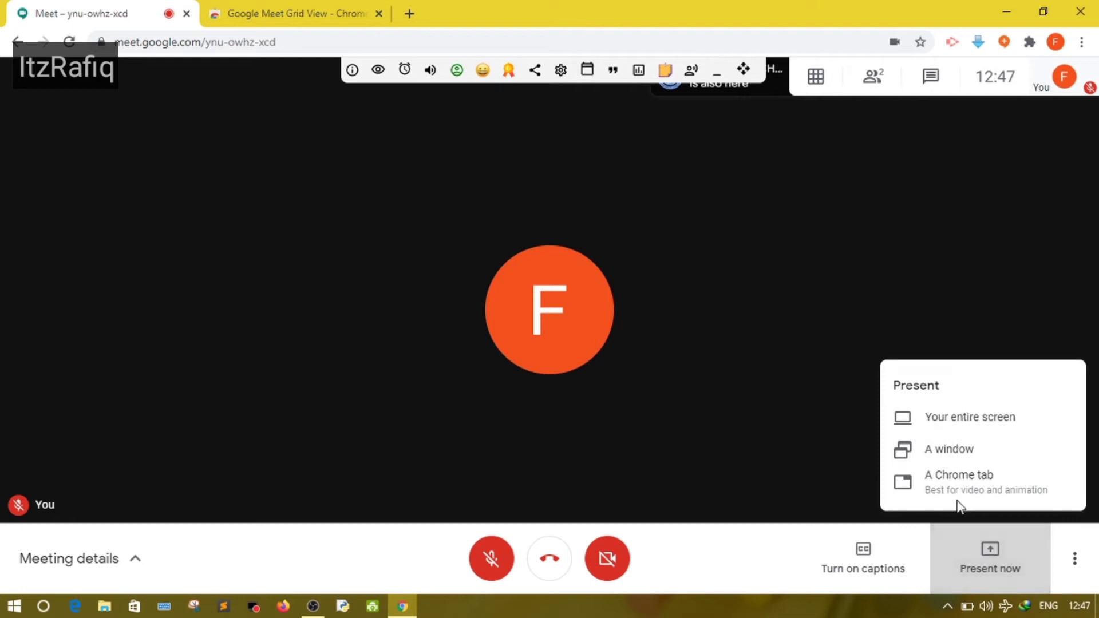
pyautogui.click(956, 431)
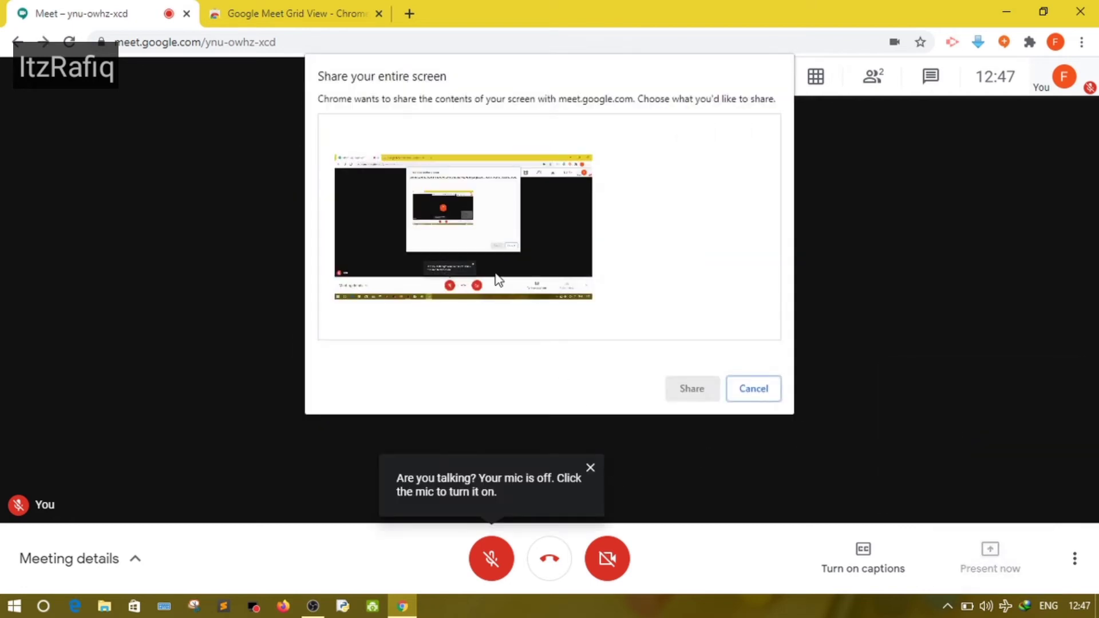
pyautogui.click(497, 279)
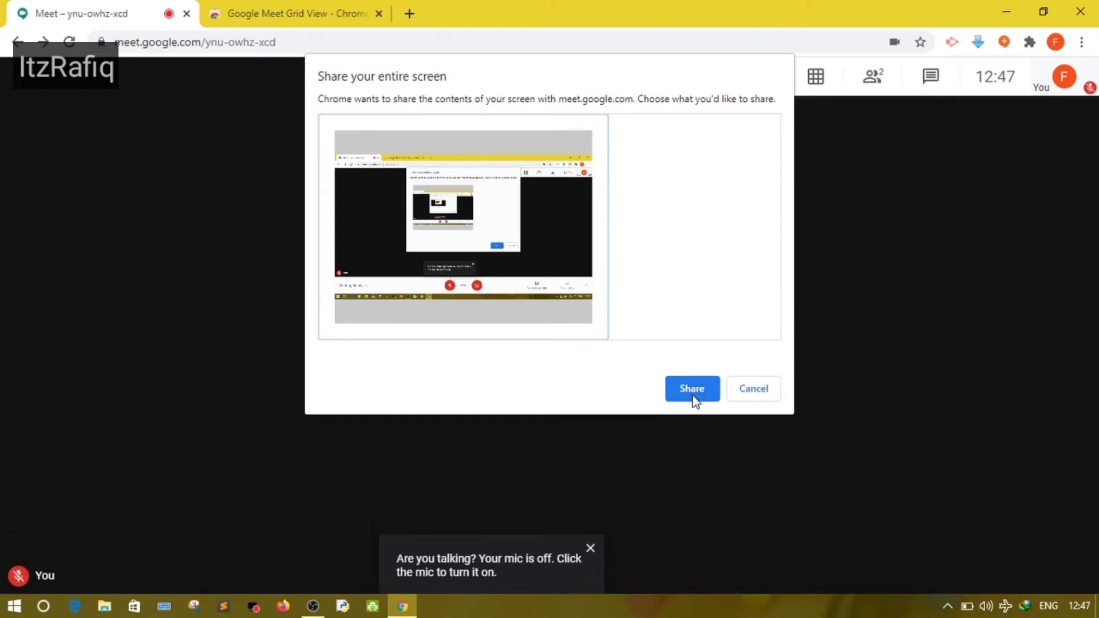
pyautogui.click(693, 394)
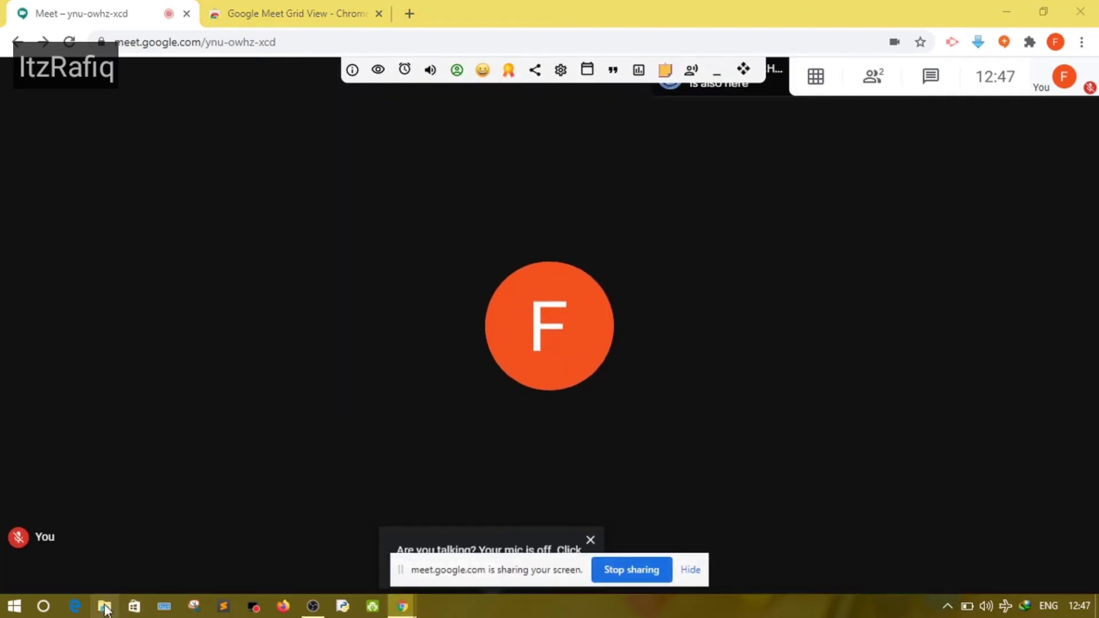
# Switch to File Explorer and show the contents of Local Disk (D:).
pyautogui.click(104, 606)
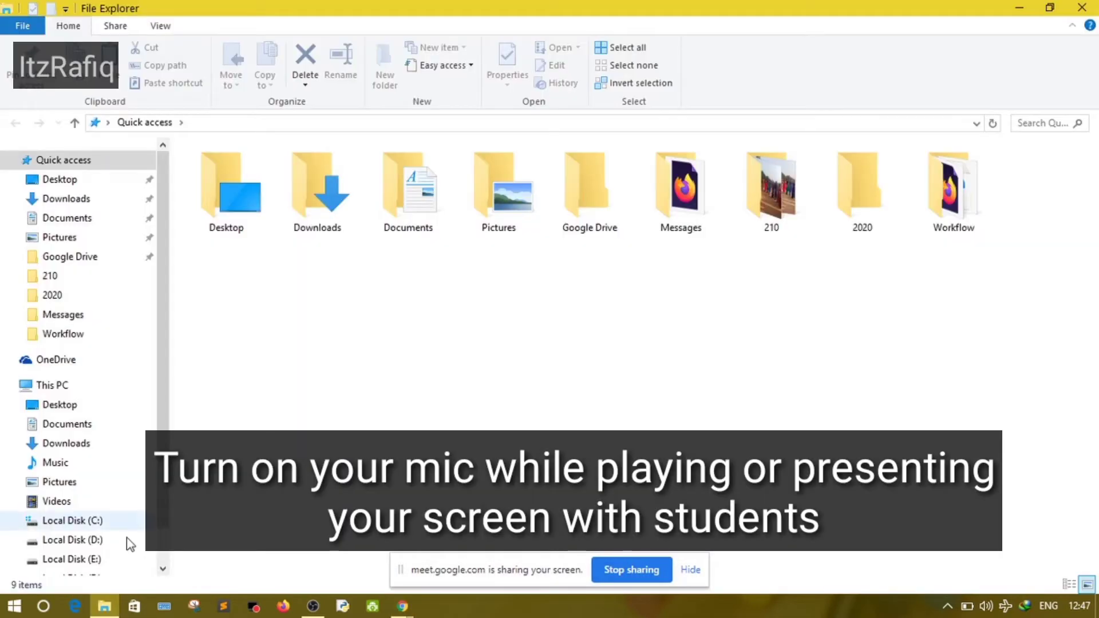
pyautogui.click(89, 563)
pyautogui.click(91, 540)
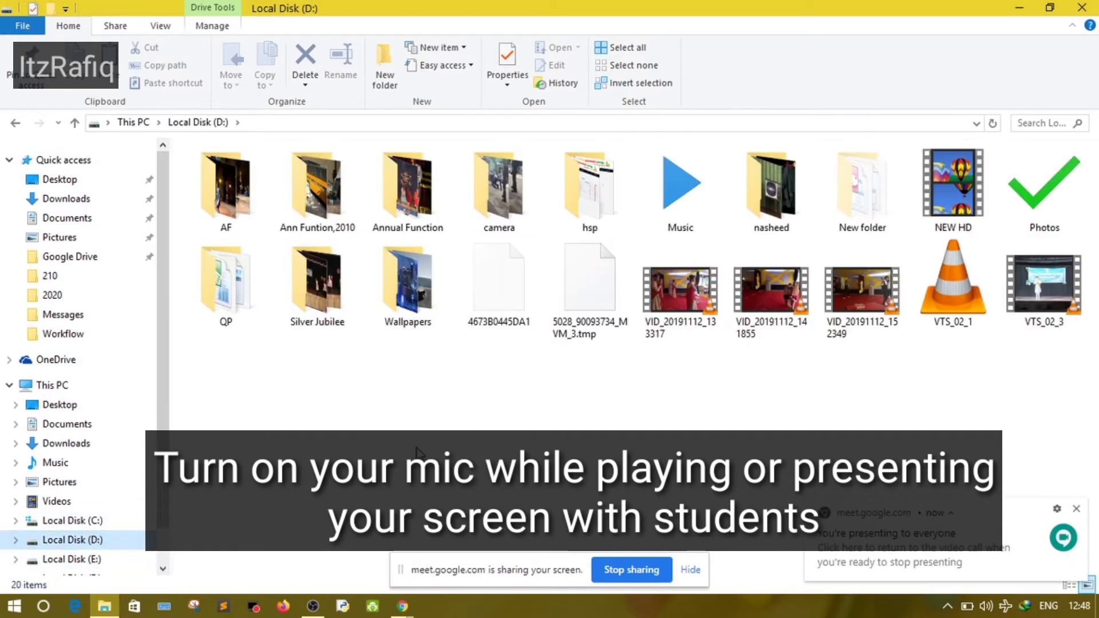
# Play the VID_20191112_141855 video full screen in VLC media player, and close the player.
pyautogui.click(773, 321)
pyautogui.doubleClick(770, 314)
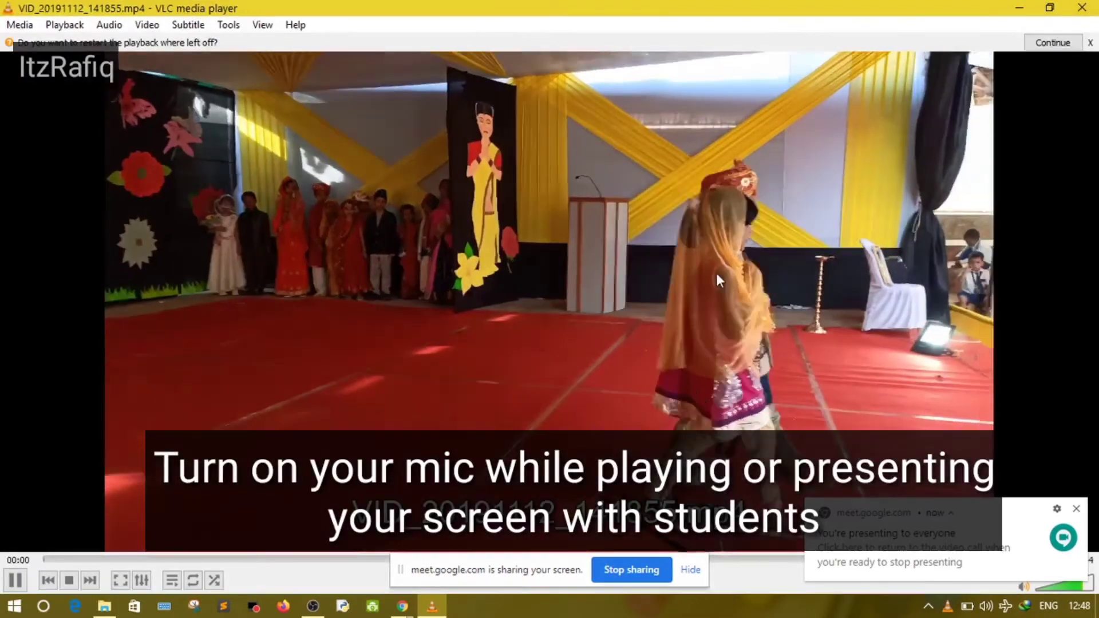
pyautogui.doubleClick(717, 273)
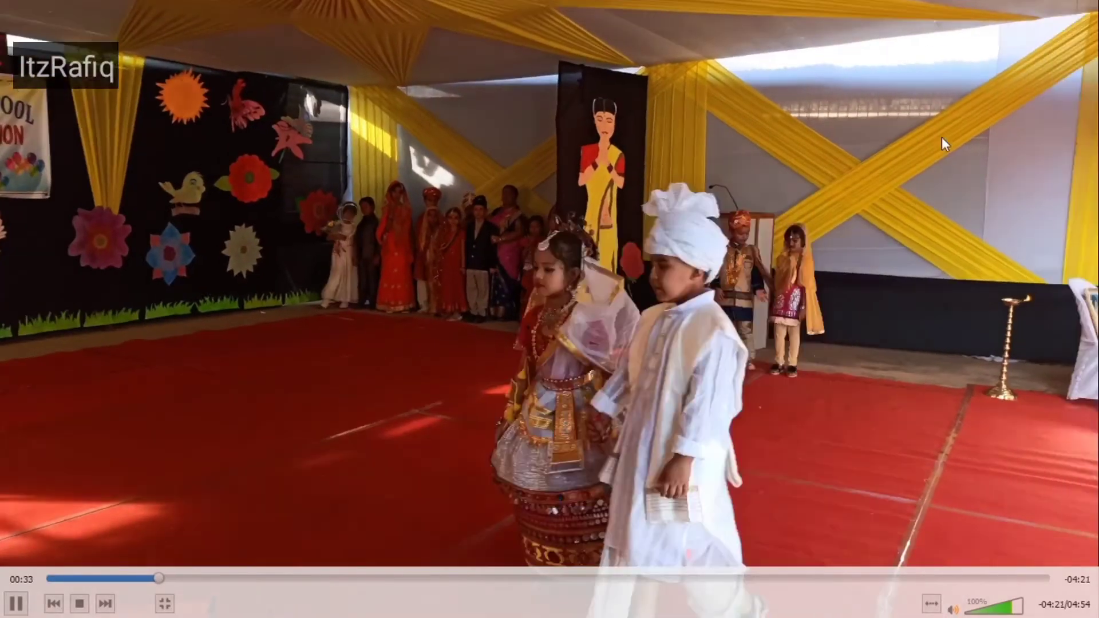
pyautogui.doubleClick(942, 136)
pyautogui.hotkey('alt', 'F4')
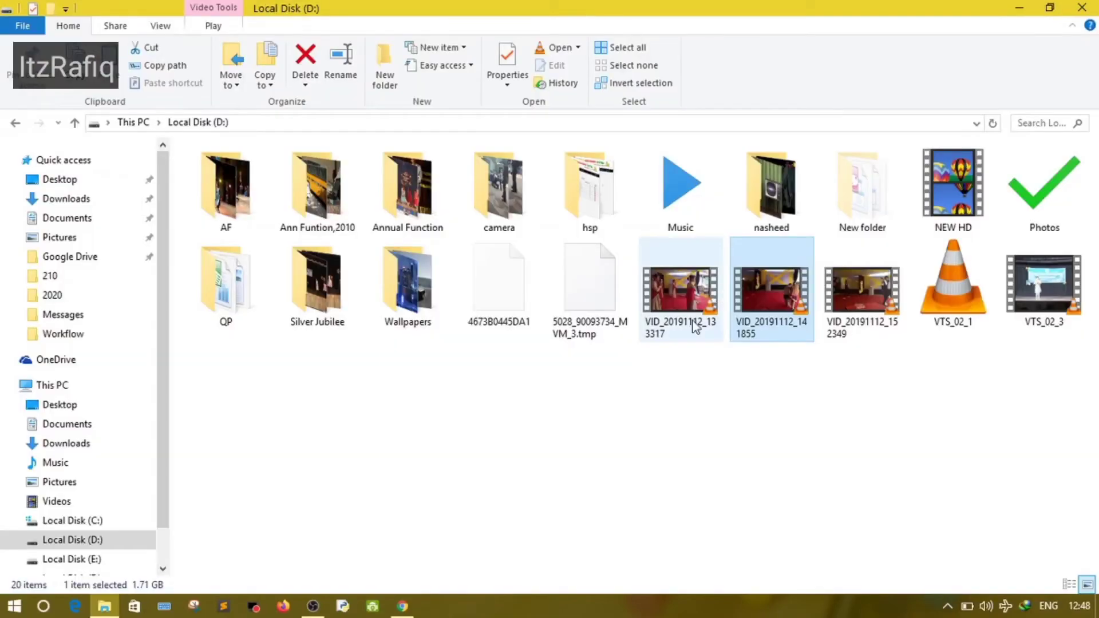
# Switch back to the Google Meet call in Chrome and present the entire screen to the meeting.
pyautogui.click(404, 607)
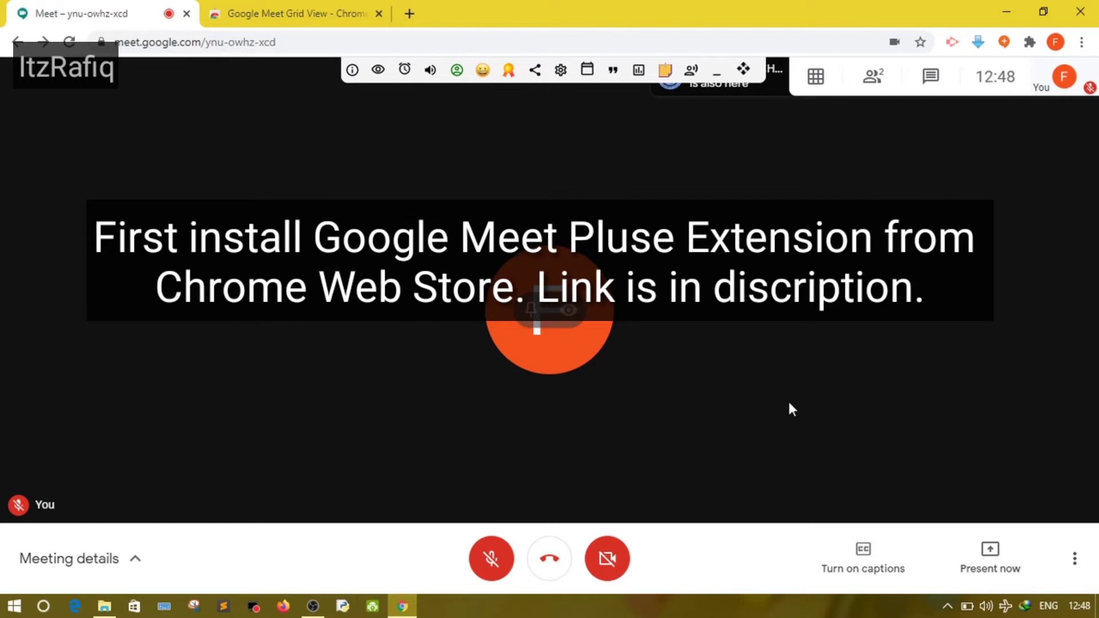
pyautogui.click(986, 557)
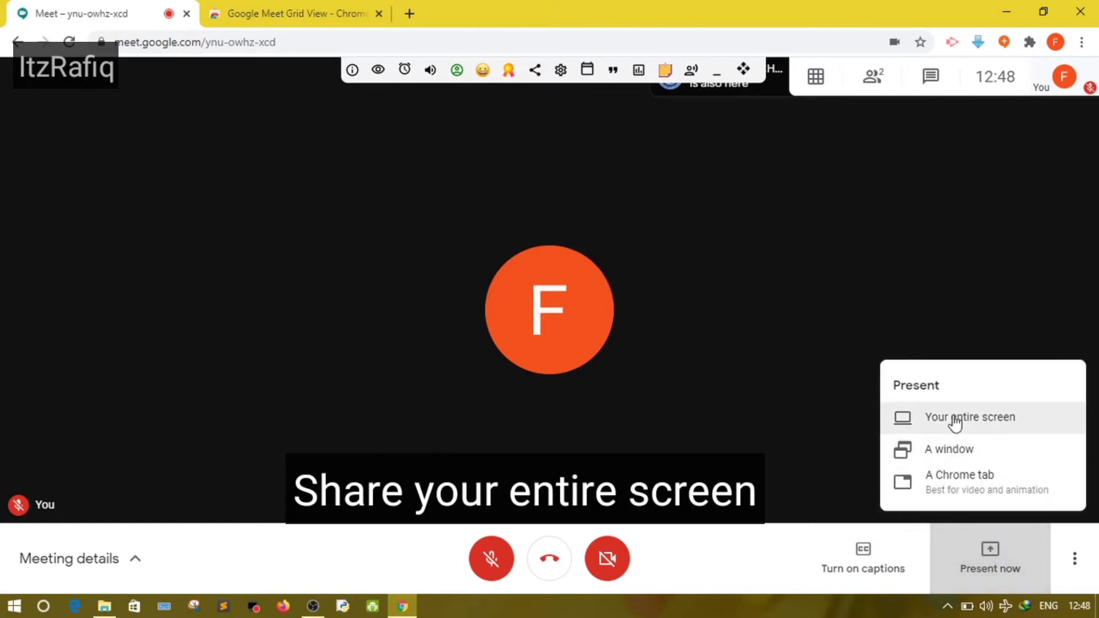
pyautogui.click(955, 423)
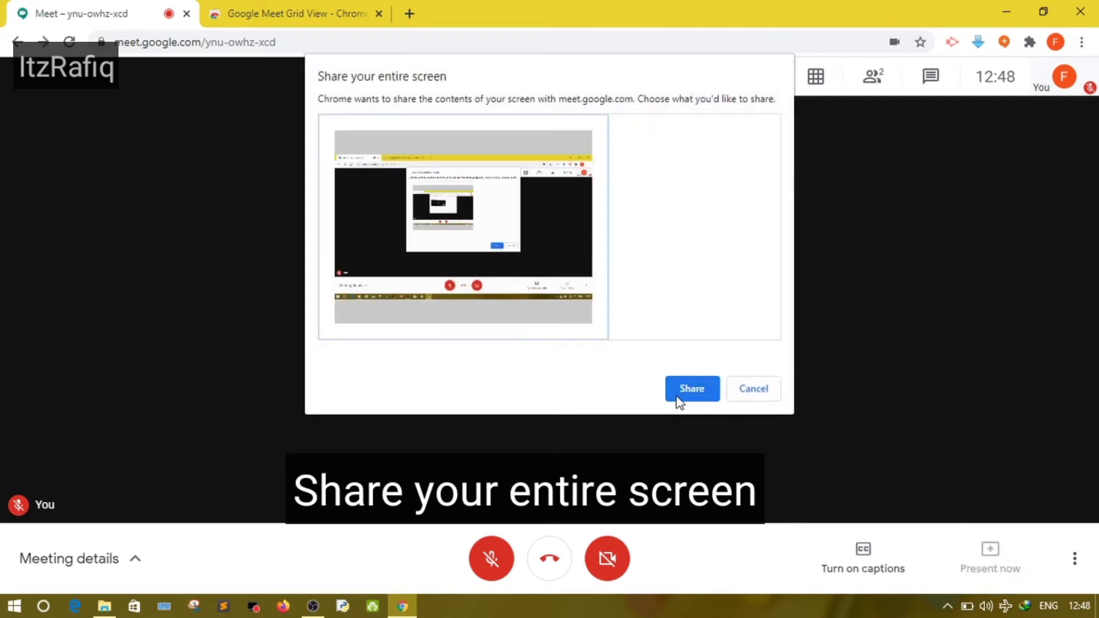
pyautogui.click(677, 395)
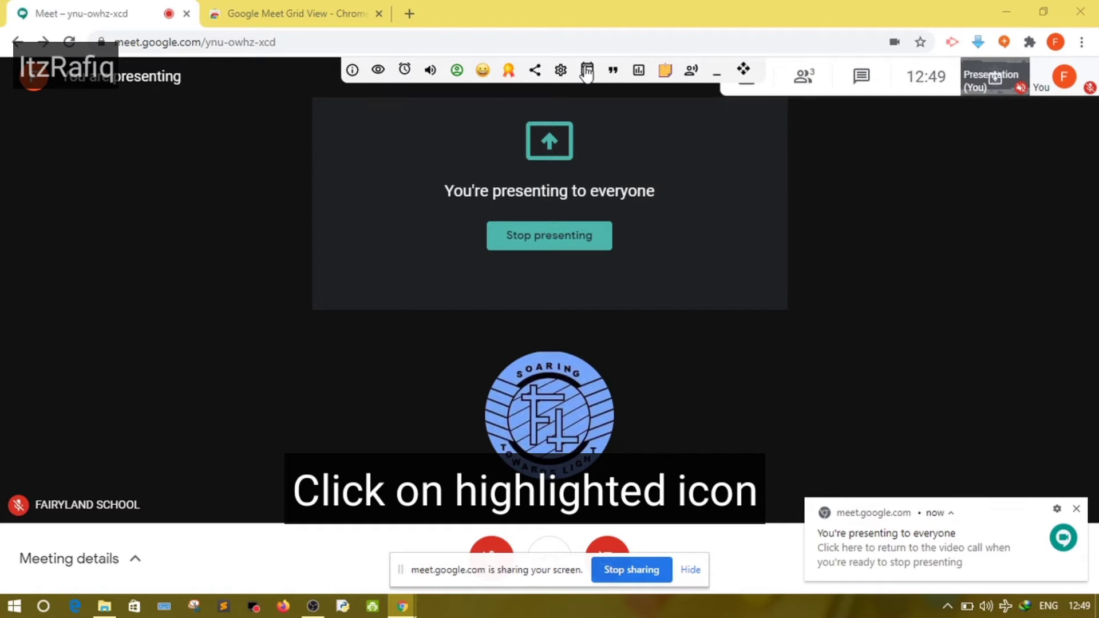
# Open the Google Meet Plus whiteboard and clear all previous drawings from it.
pyautogui.click(587, 72)
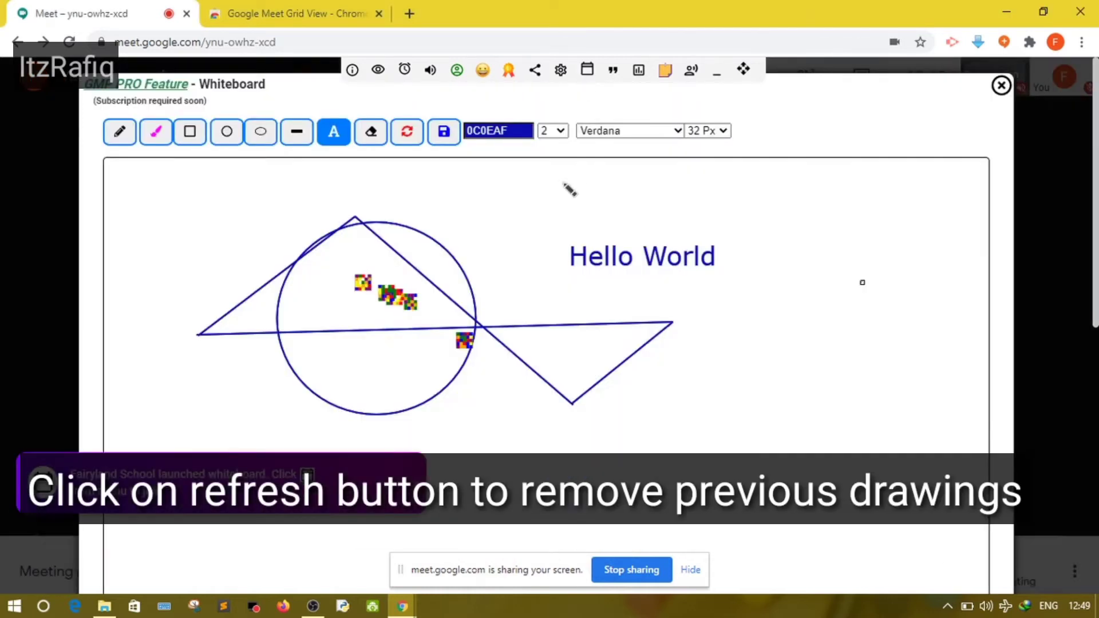
pyautogui.click(408, 136)
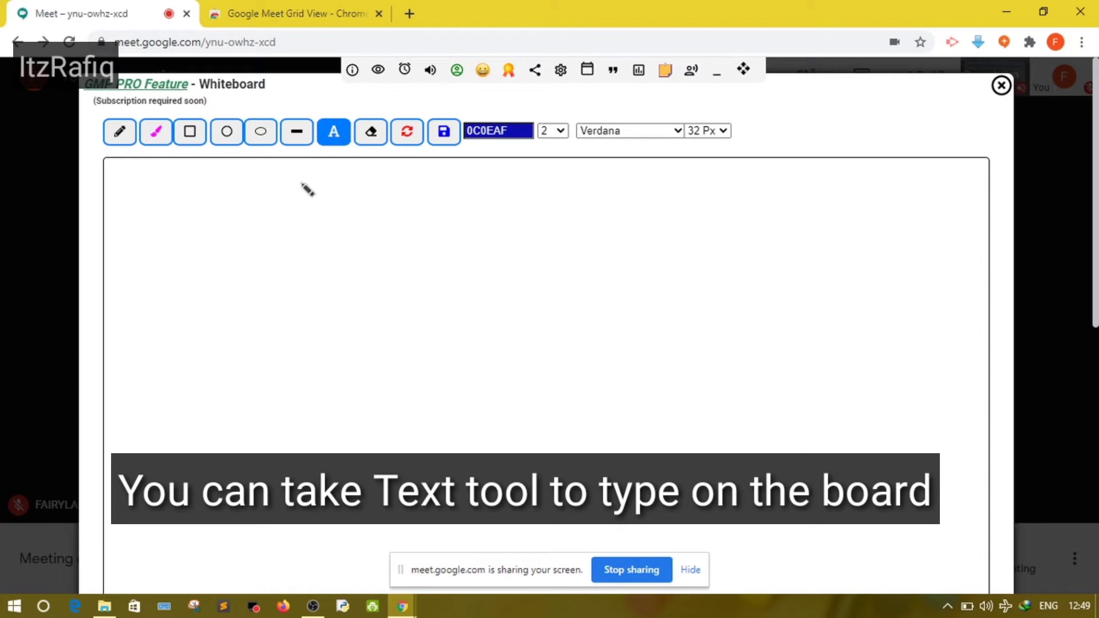
# Add a text box near the top of the whiteboard reading "Hello World" and, on a second line, "Welcome to G Meet".
pyautogui.moveTo(300, 182); pyautogui.dragTo(739, 276)
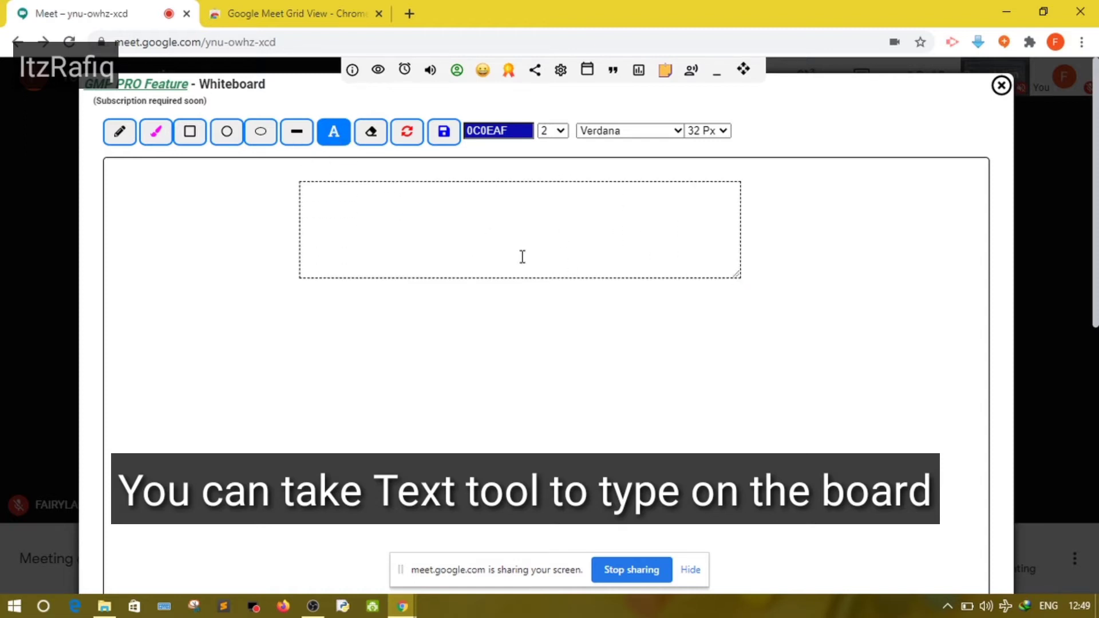
pyautogui.write('Hello Wi')
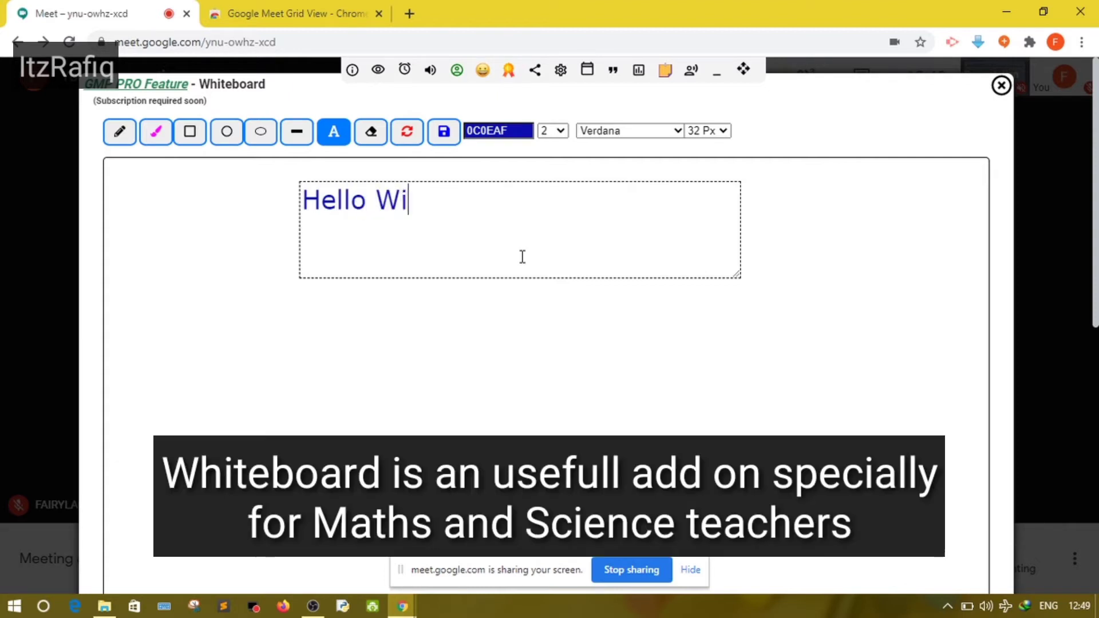
pyautogui.write('rld')
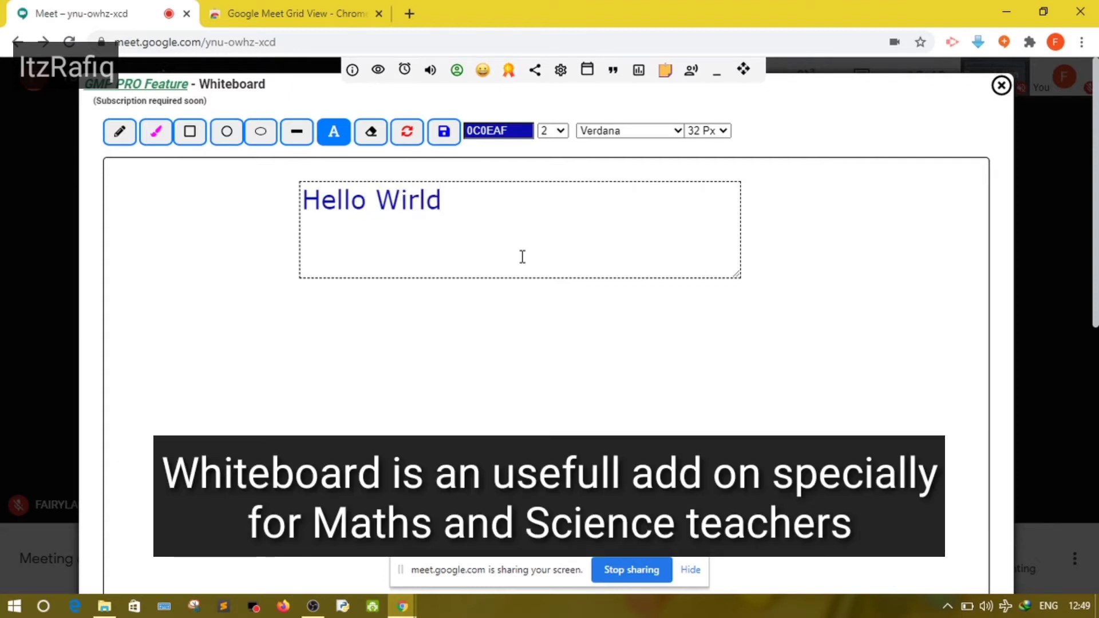
pyautogui.press('BackSpace')
pyautogui.press('BackSpace')
pyautogui.press('BackSpace')
pyautogui.write('rld ')
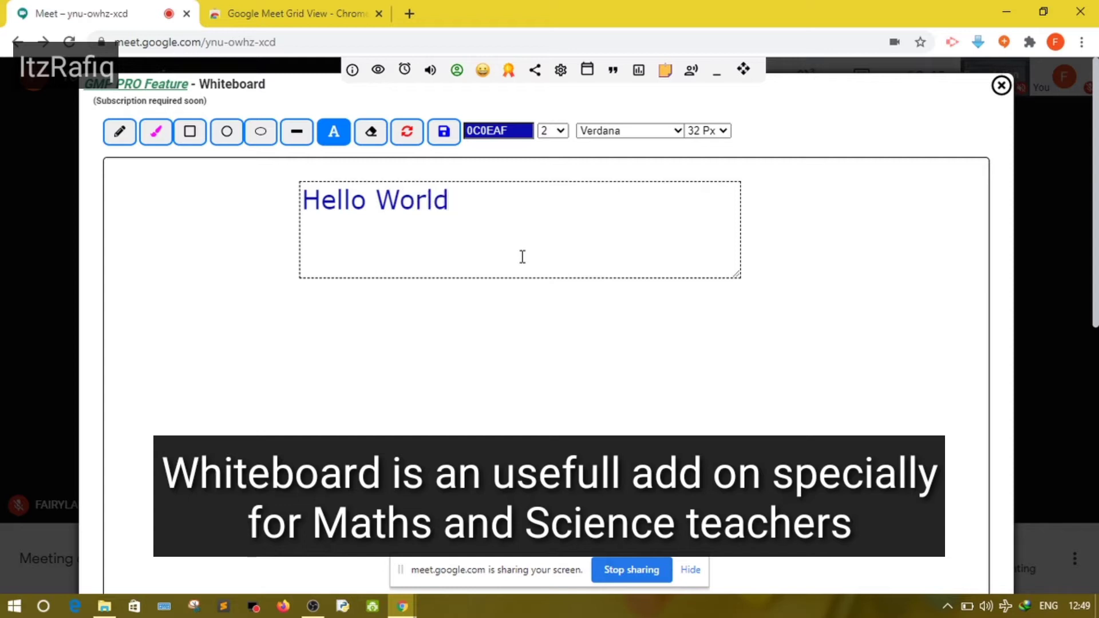
pyautogui.write('We')
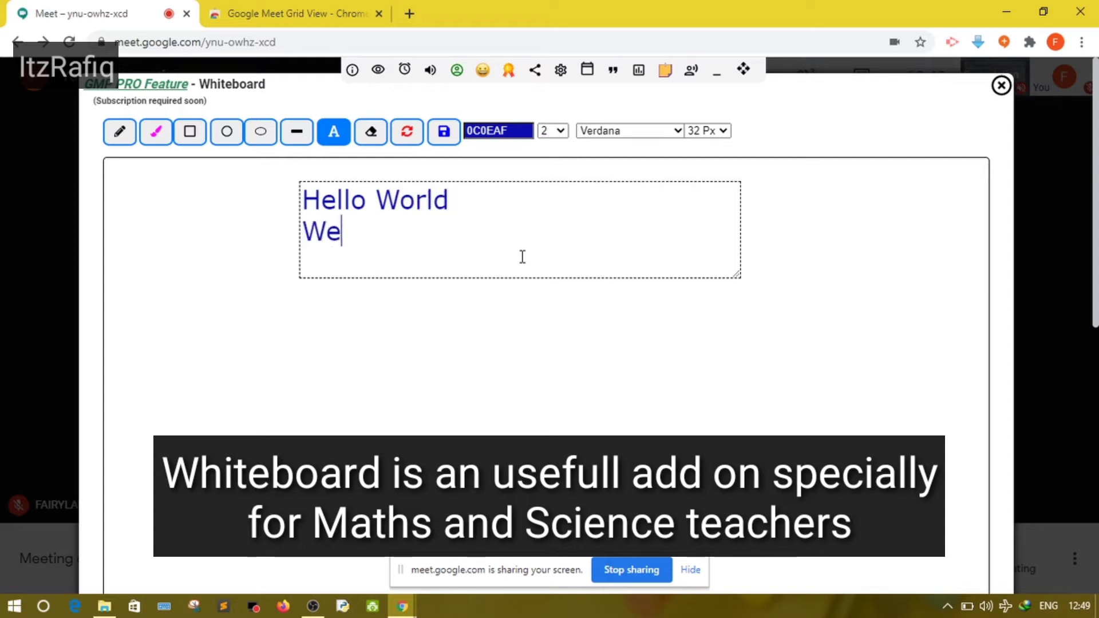
pyautogui.write('lcome')
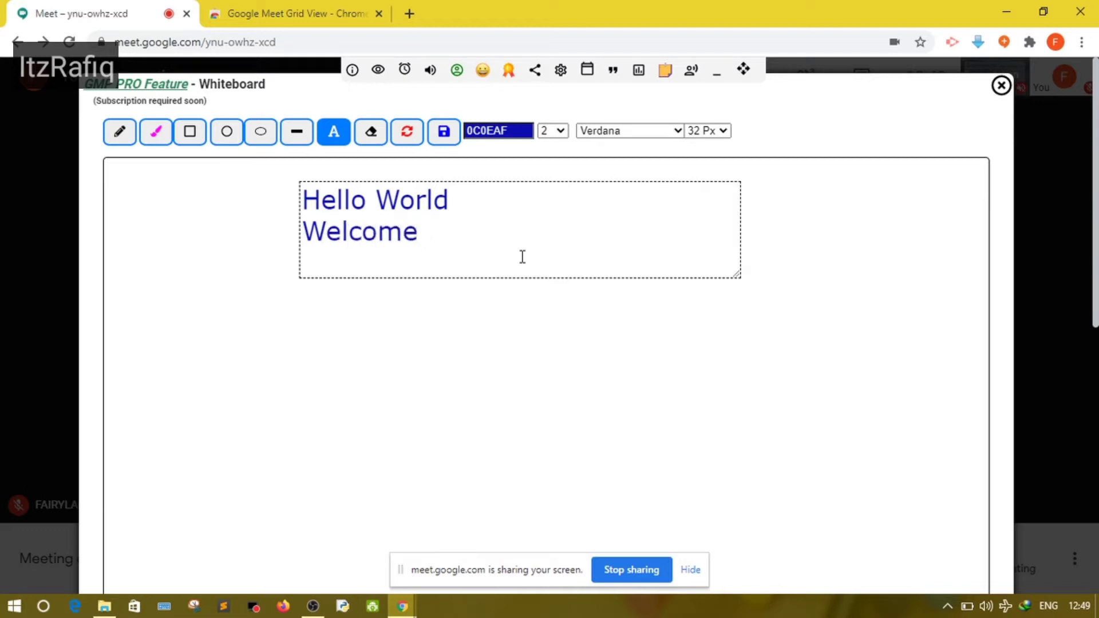
pyautogui.write(' to G M')
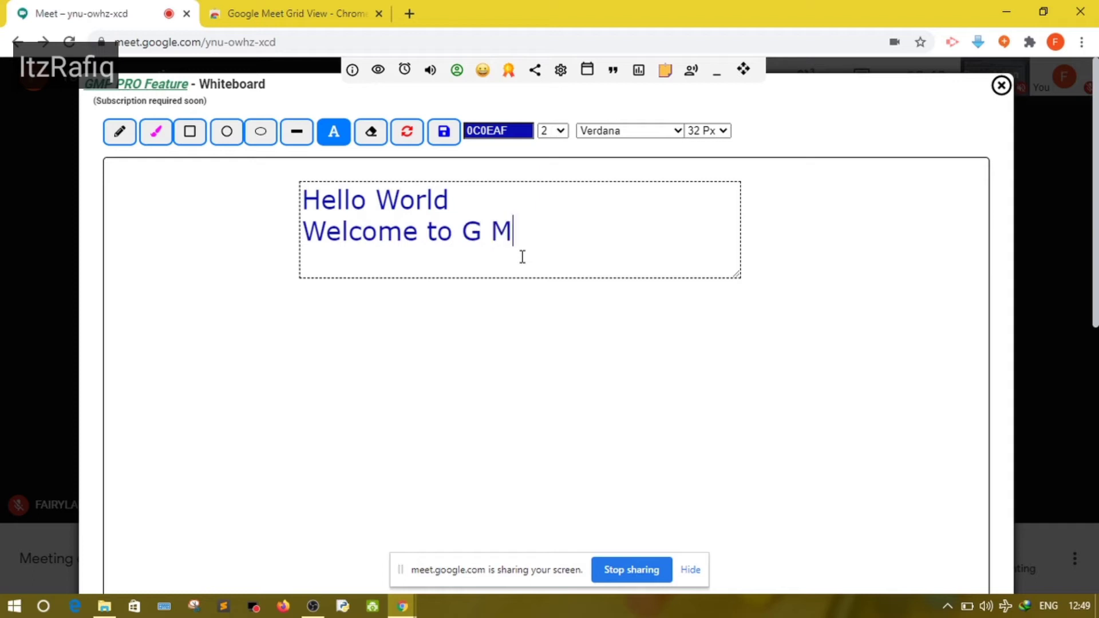
pyautogui.write('eet')
pyautogui.click(432, 339)
# Draw two straight lines forming a wide V around the text, and a rectangle below its left arm.
pyautogui.click(299, 139)
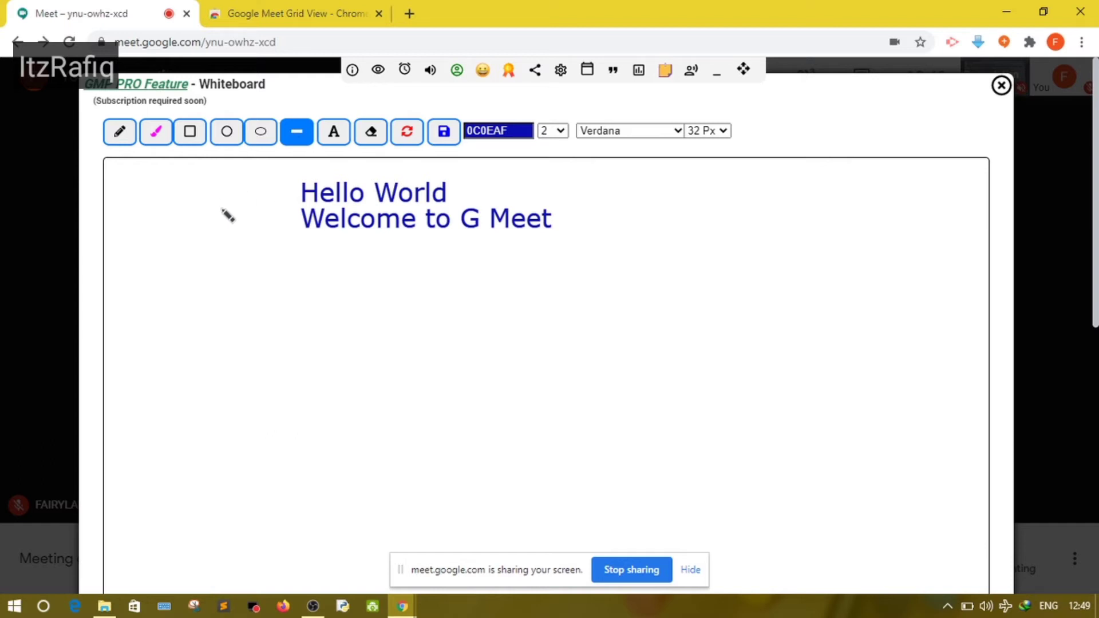
pyautogui.moveTo(221, 208); pyautogui.dragTo(653, 209)
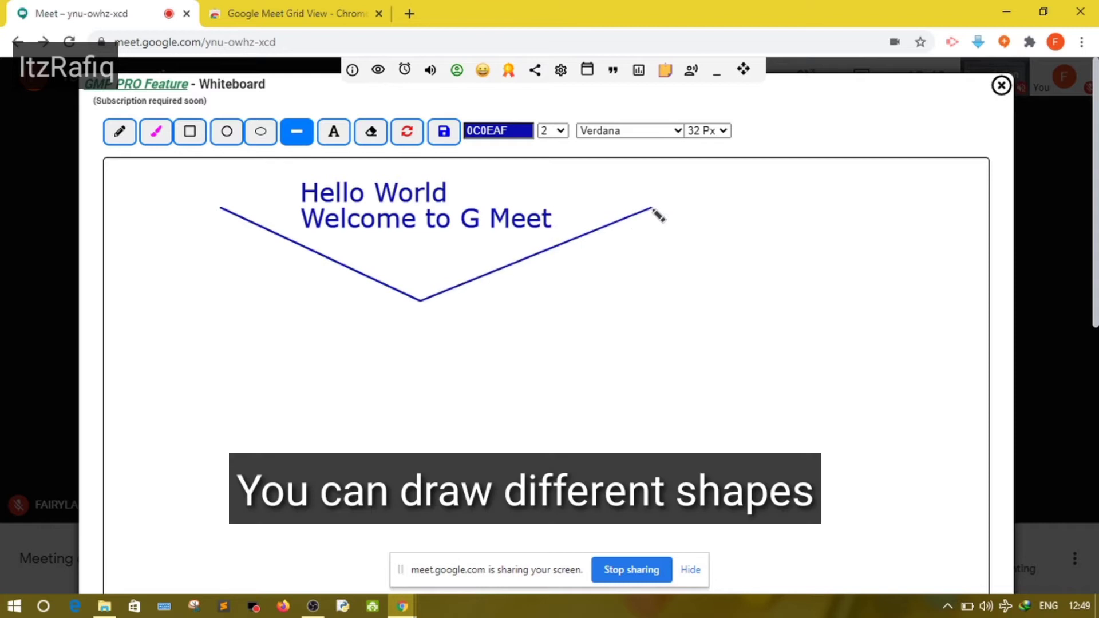
pyautogui.click(189, 132)
pyautogui.moveTo(199, 326); pyautogui.dragTo(370, 434)
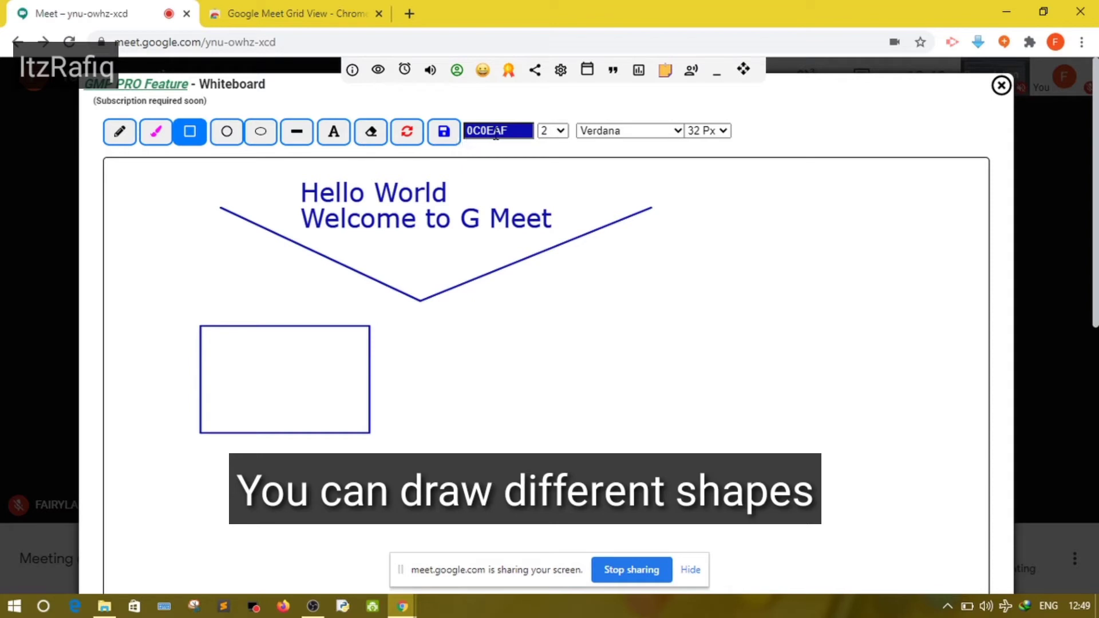
# Set the drawing colour to brown AF6824 and draw a nearly round ellipse to the right of the rectangle.
pyautogui.click(523, 134)
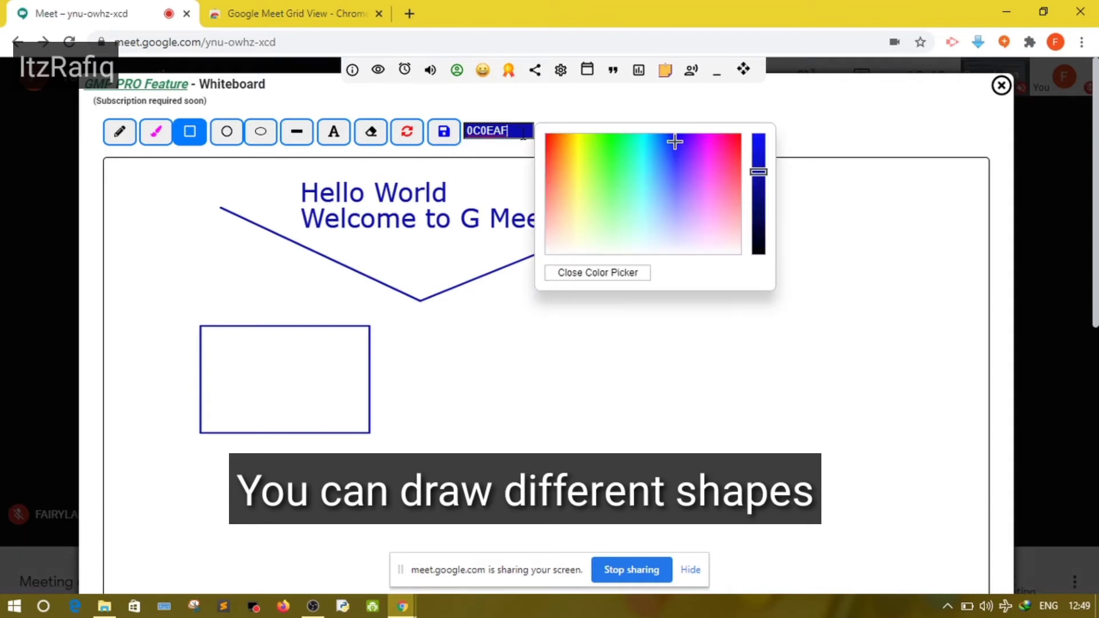
pyautogui.click(576, 171)
pyautogui.click(561, 159)
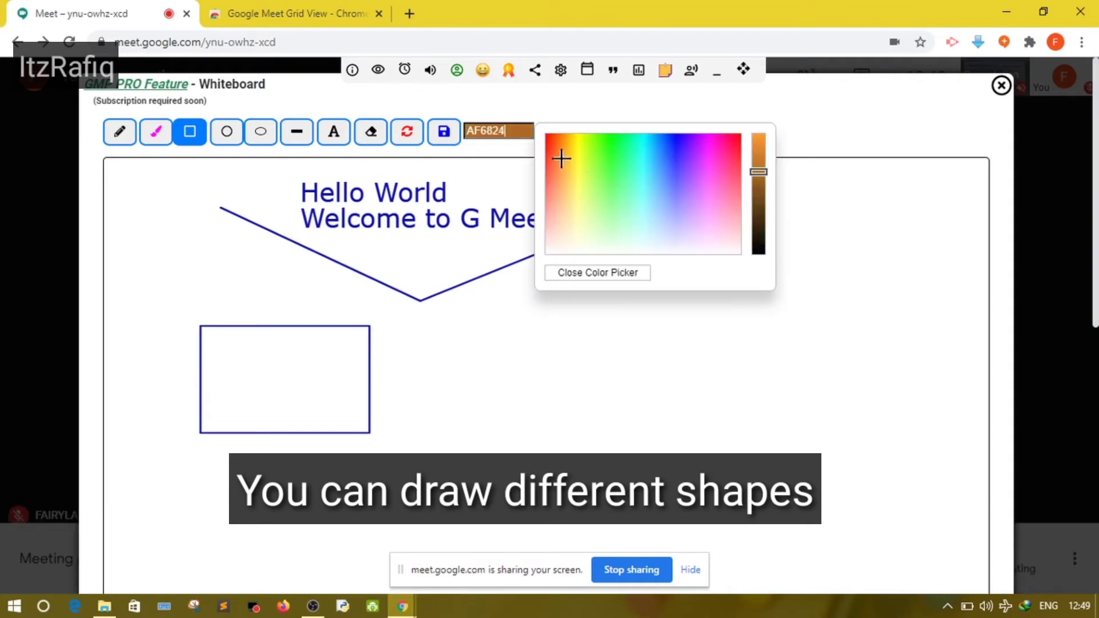
pyautogui.click(441, 282)
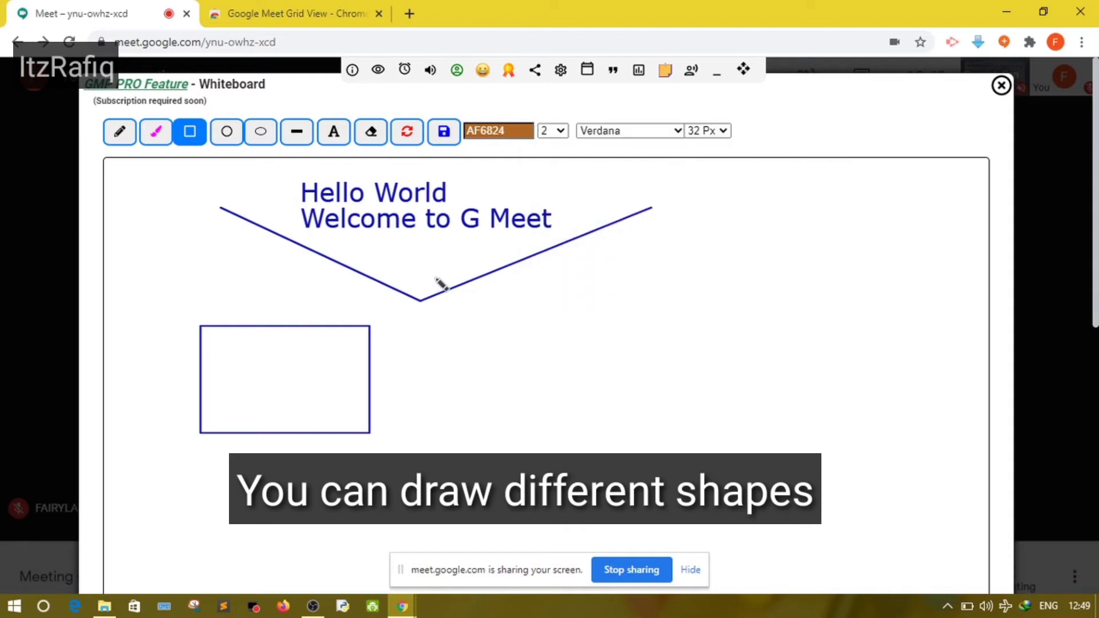
pyautogui.click(261, 132)
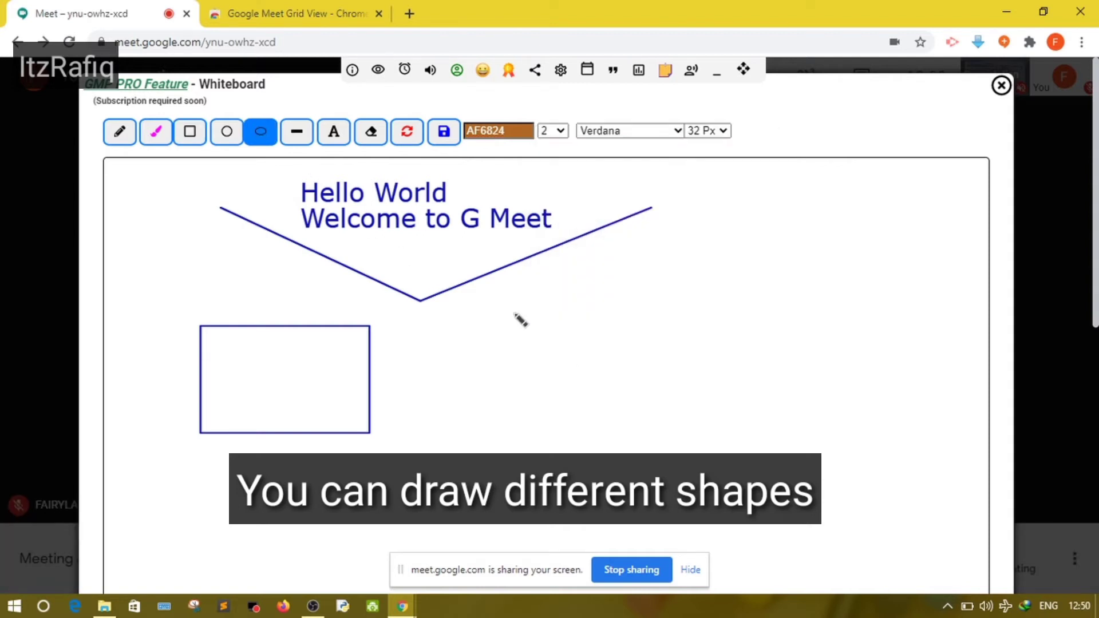
pyautogui.moveTo(515, 314); pyautogui.dragTo(670, 449)
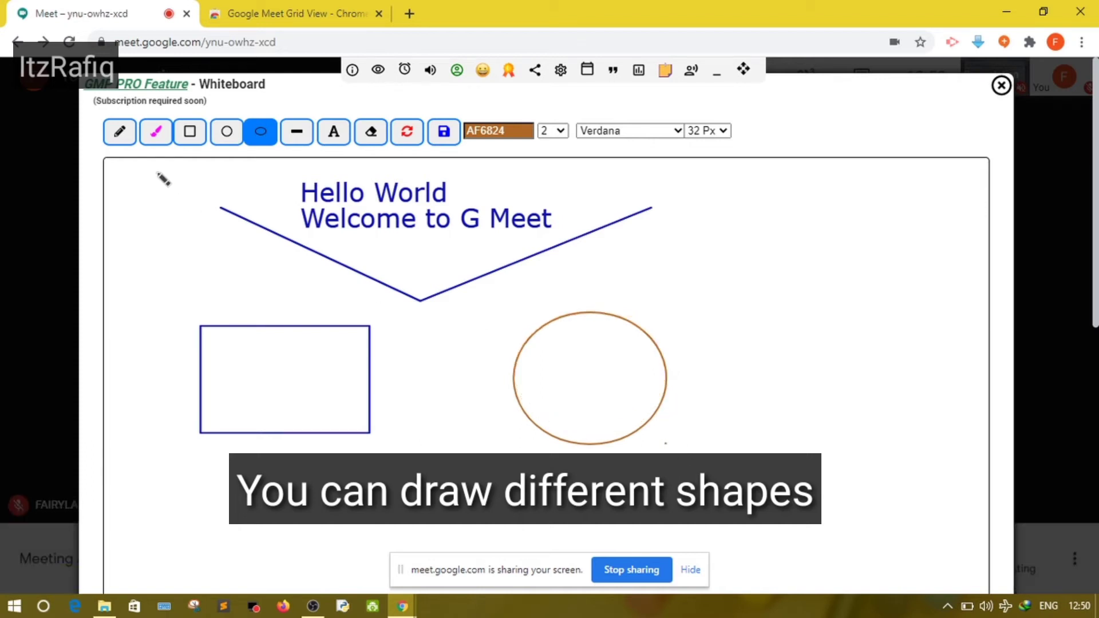